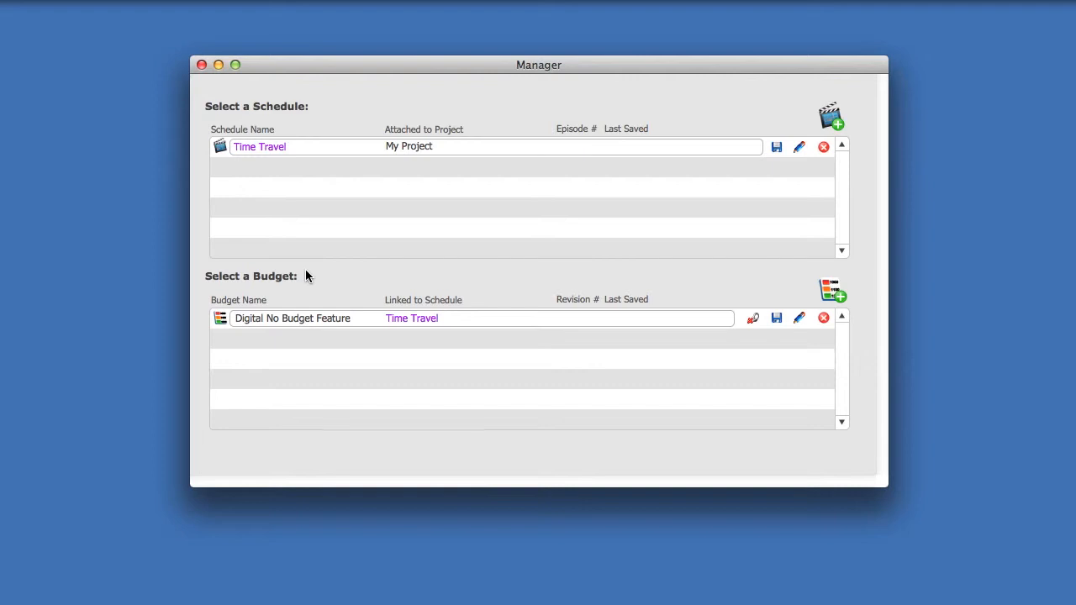
- Select the Time Travel schedule in the Manager's Select a Schedule list
{"action": "left_click", "coordinate": [257, 147]}
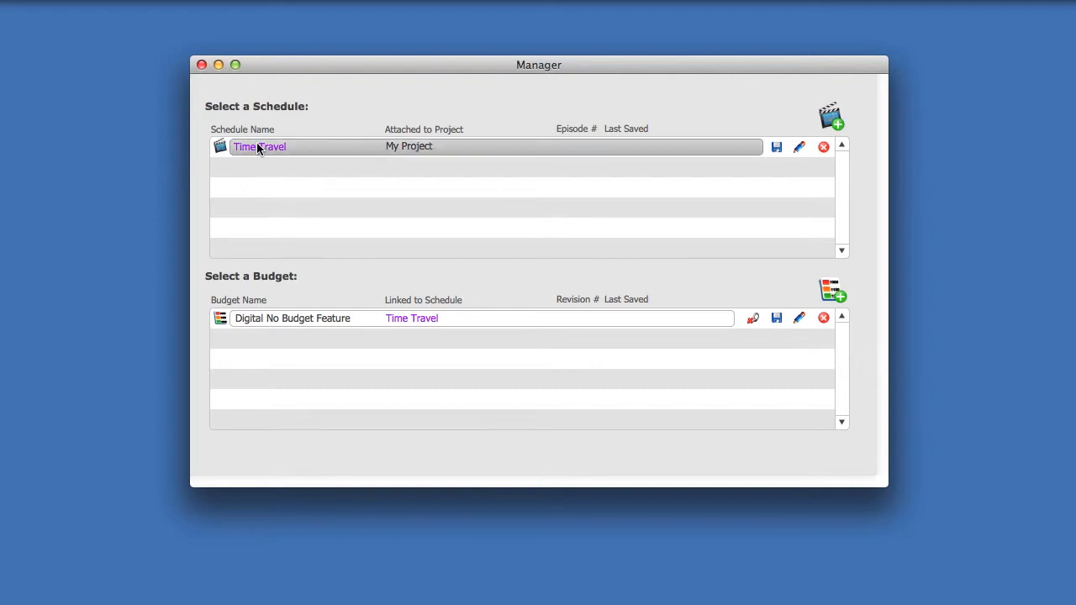
- Open the Time Travel scenes and browse scenes 4, 5 and 9 before returning to scene 1
{"action": "left_click", "coordinate": [315, 150]}
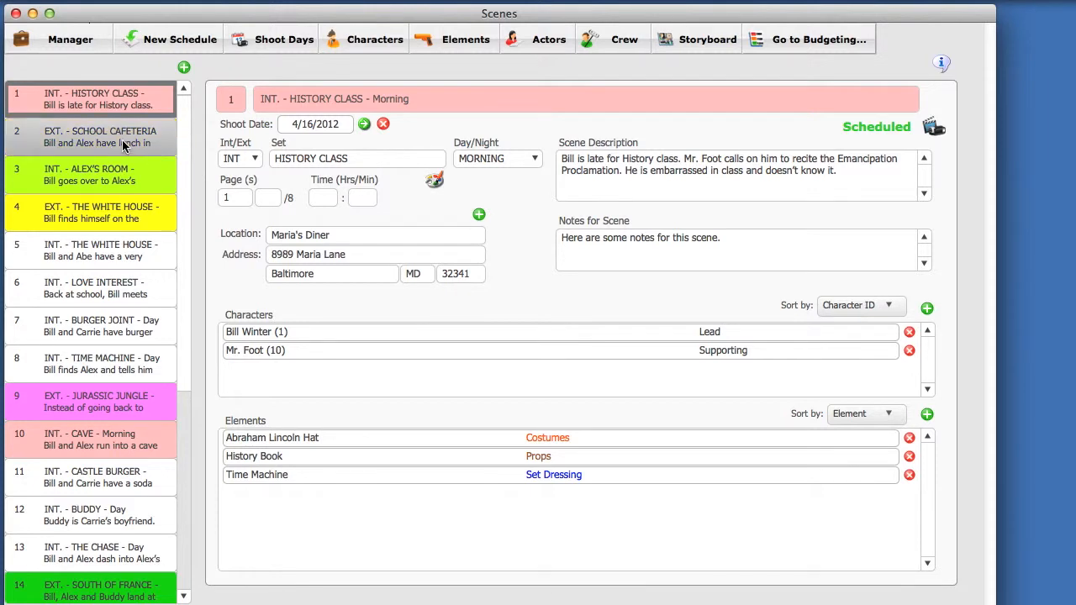
{"action": "left_click", "coordinate": [122, 219]}
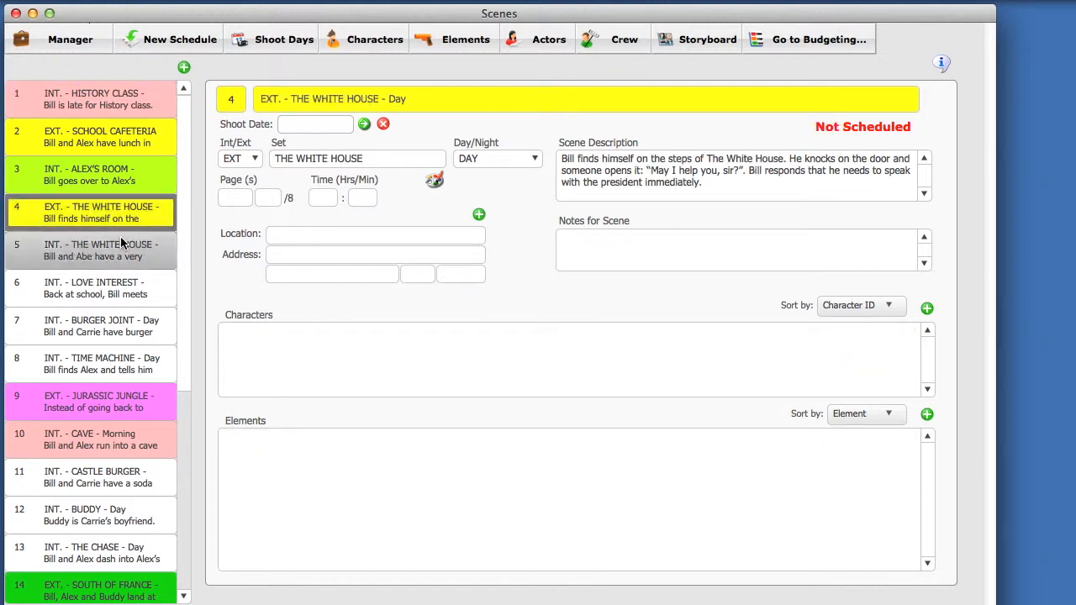
{"action": "left_click", "coordinate": [126, 246]}
{"action": "left_click", "coordinate": [109, 403]}
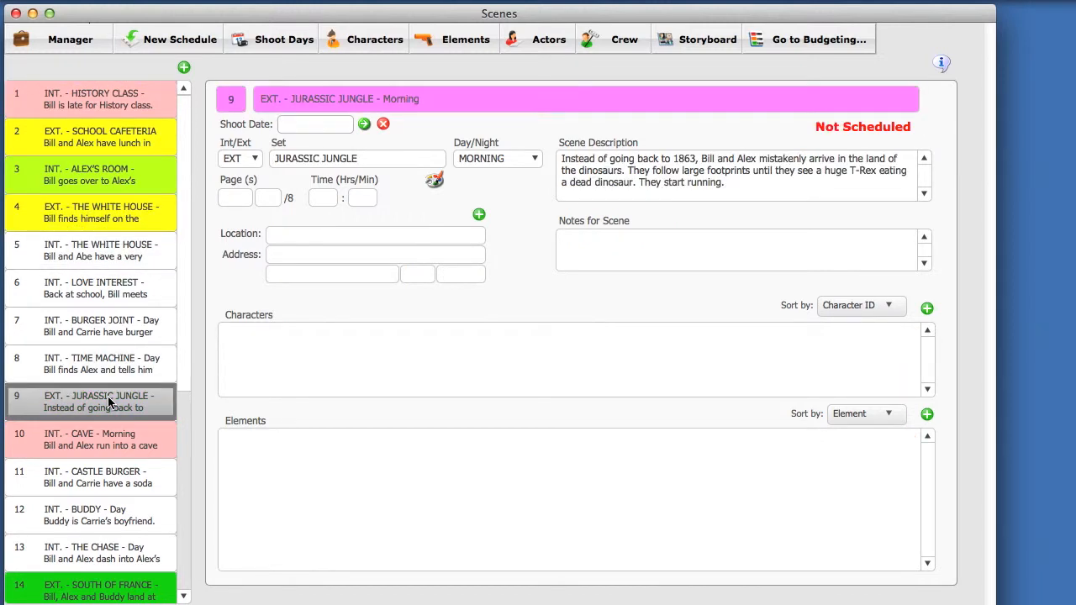
{"action": "left_click", "coordinate": [131, 102]}
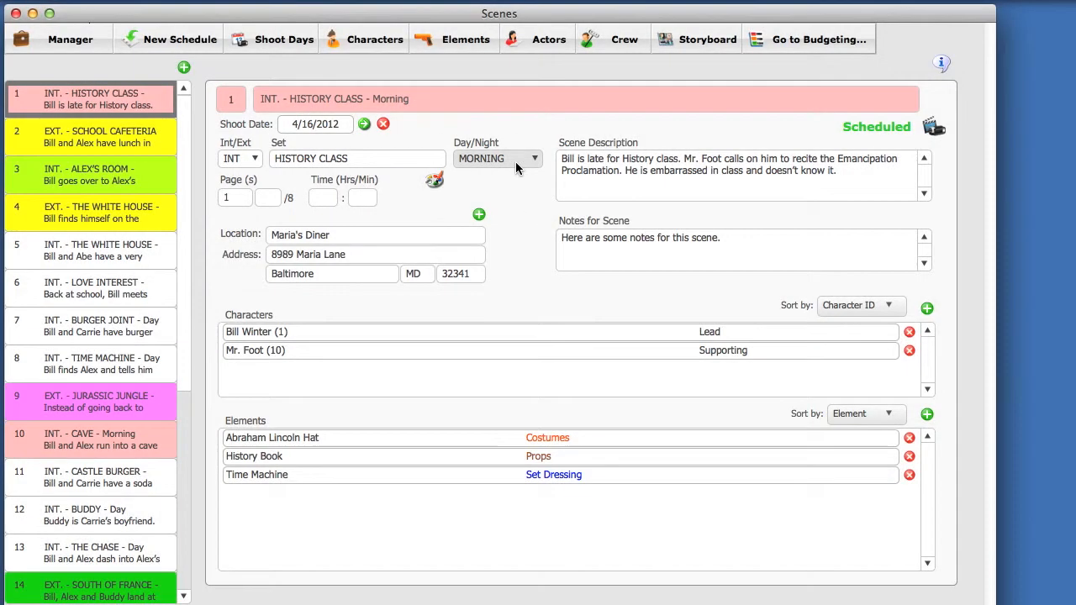
- Try Sunset and Afternoon as scene 1's Day/Night, then leave it at Morning
{"action": "left_click", "coordinate": [515, 162]}
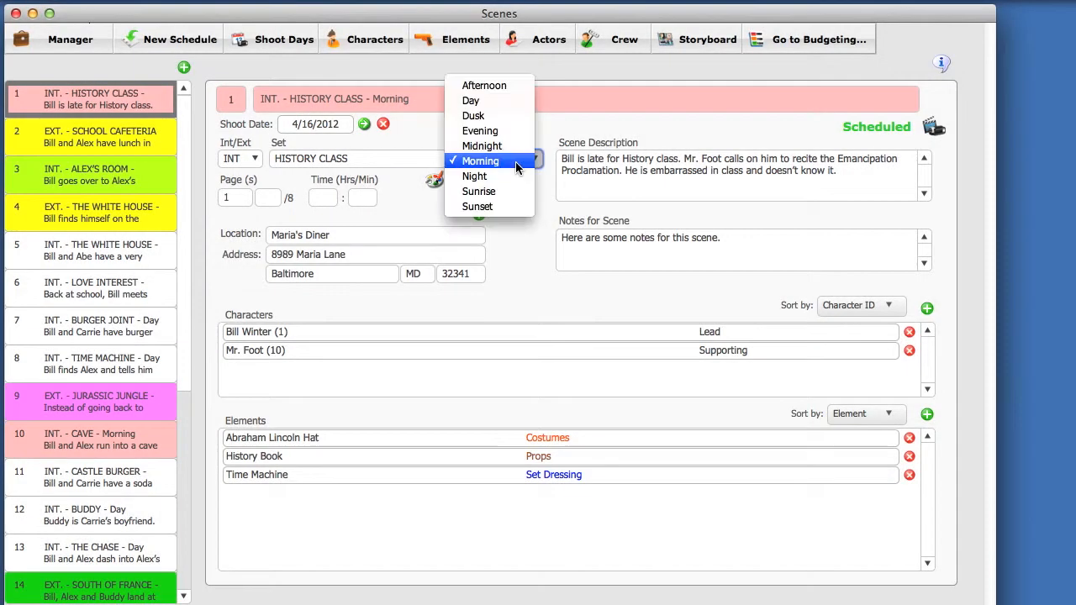
{"action": "left_click", "coordinate": [521, 206]}
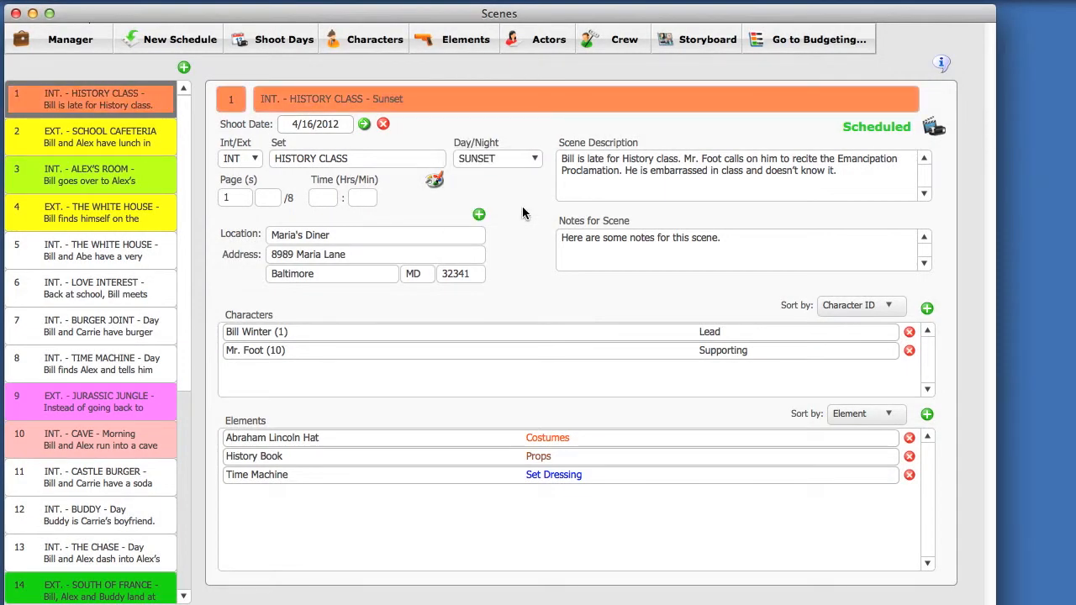
{"action": "left_click", "coordinate": [515, 162]}
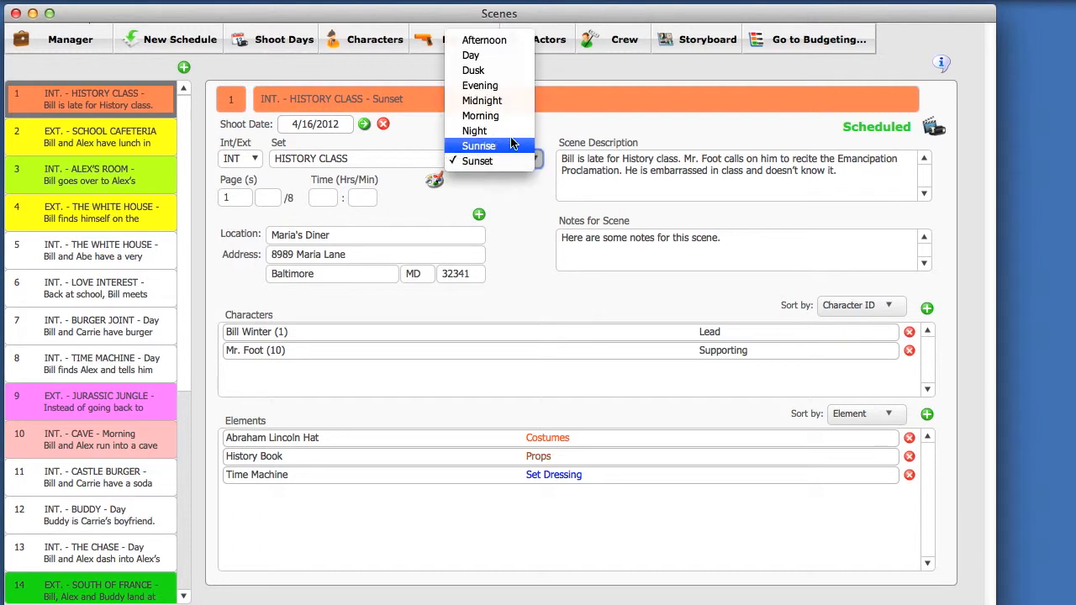
{"action": "left_click", "coordinate": [502, 43]}
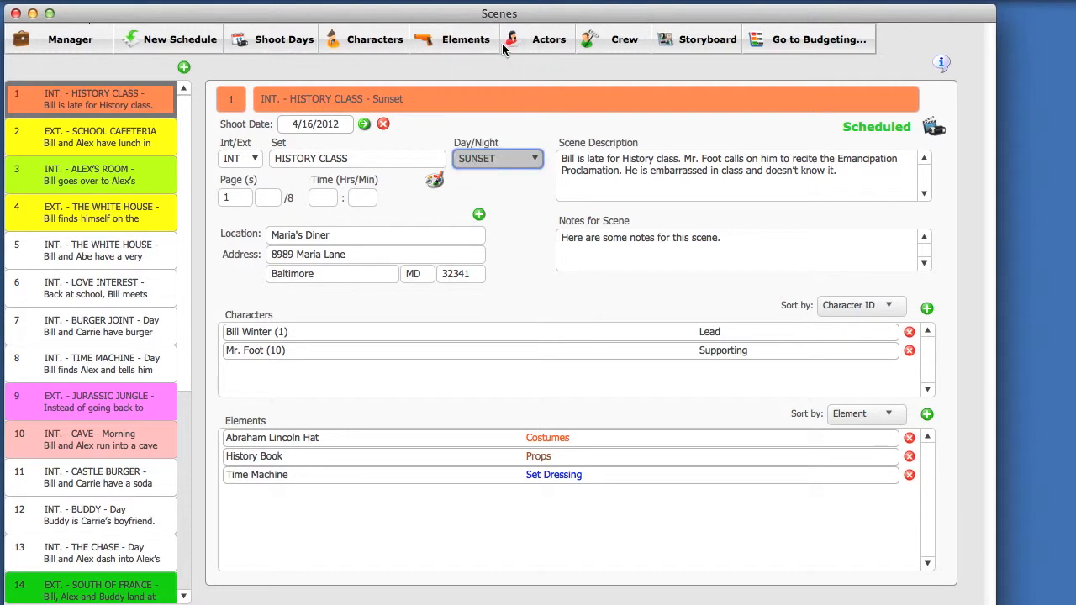
{"action": "left_click", "coordinate": [498, 159]}
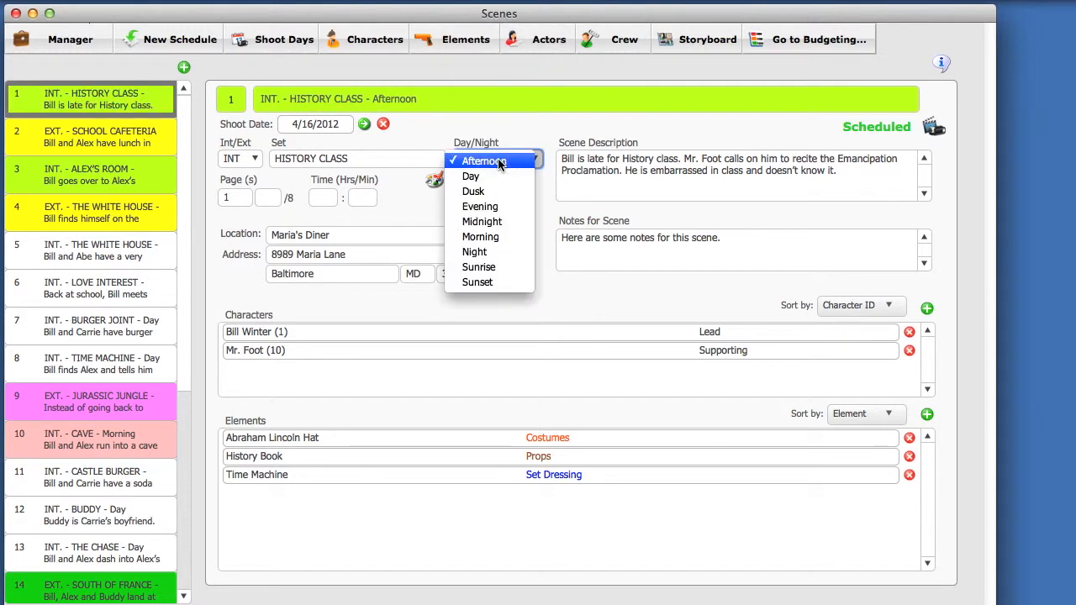
{"action": "left_click", "coordinate": [505, 237]}
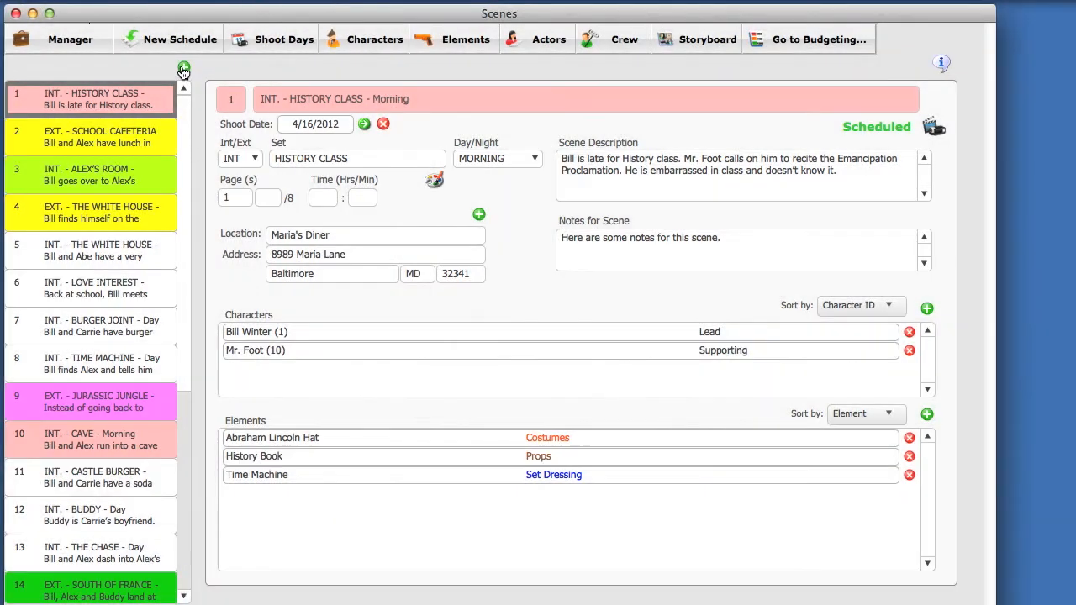
- Add scene 99 with set HOUSE and Day/Night Sunrise, then go back to scene 1
{"action": "left_click", "coordinate": [183, 69]}
{"action": "left_click", "coordinate": [228, 97]}
{"action": "type", "text": "99"}
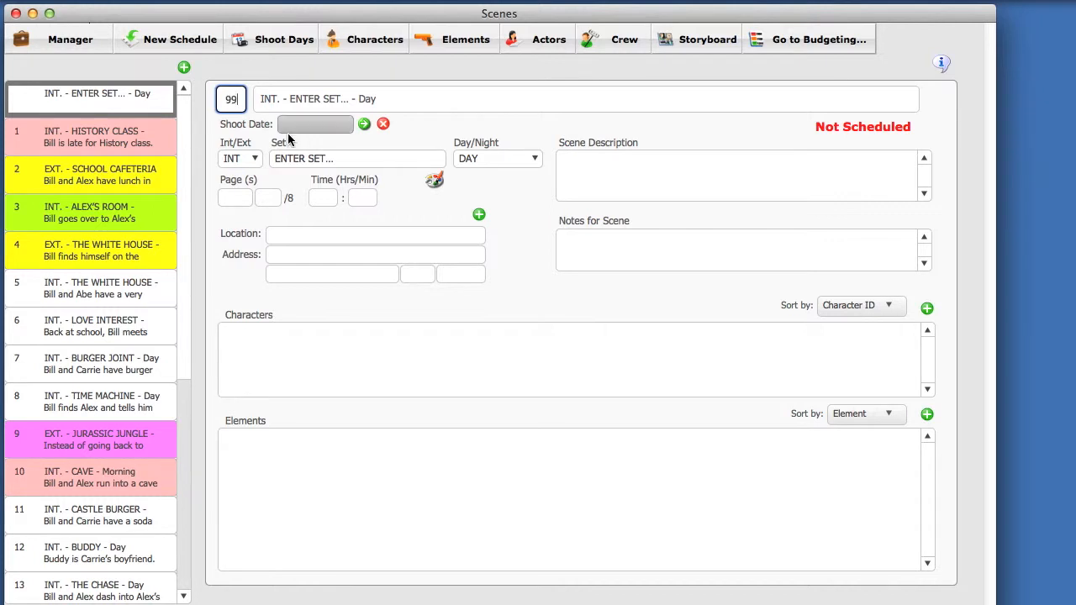
{"action": "left_click", "coordinate": [297, 158]}
{"action": "left_click_drag", "start_coordinate": [353, 158], "coordinate": [270, 160]}
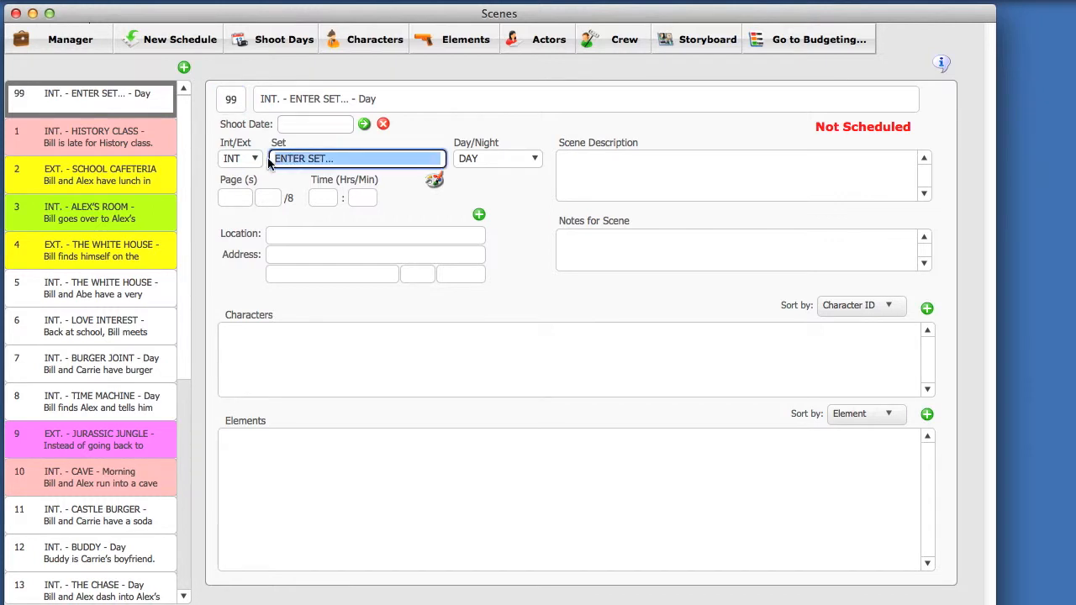
{"action": "type", "text": "HOUSE"}
{"action": "left_click", "coordinate": [473, 159]}
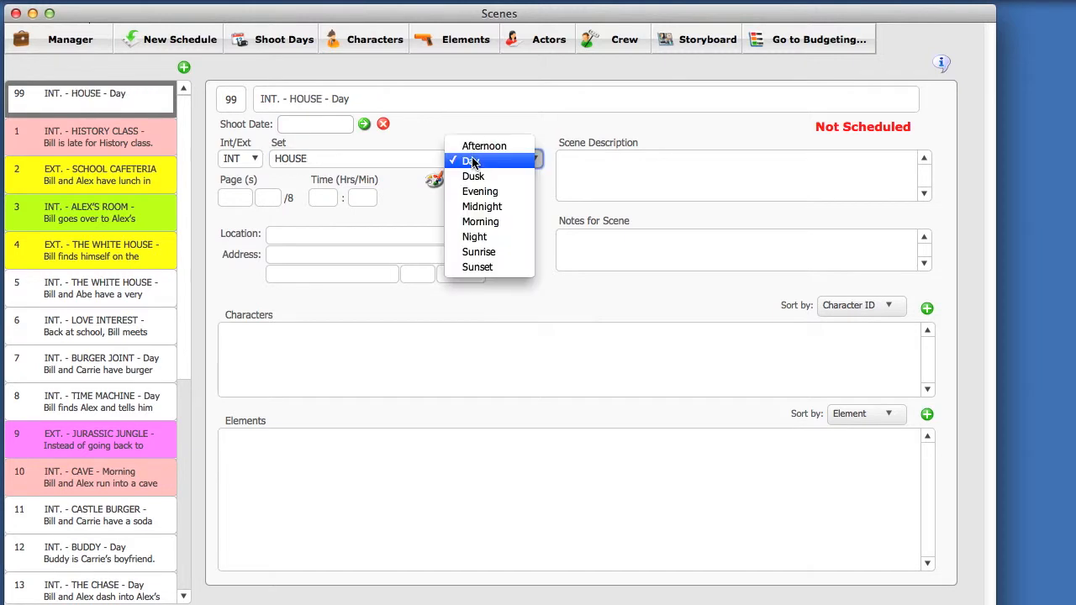
{"action": "left_click", "coordinate": [480, 254]}
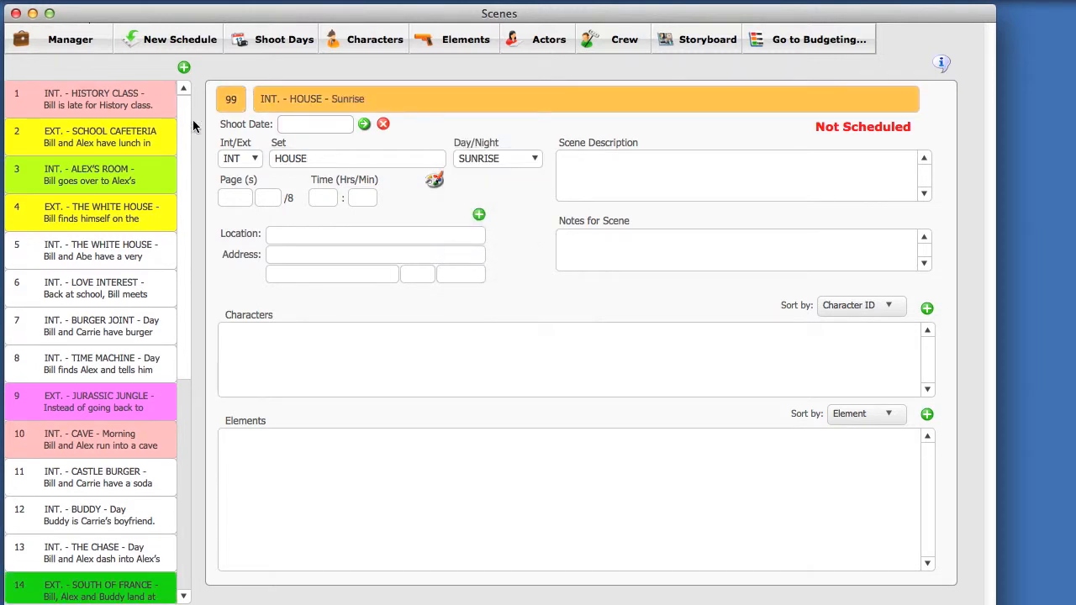
{"action": "left_click", "coordinate": [128, 102]}
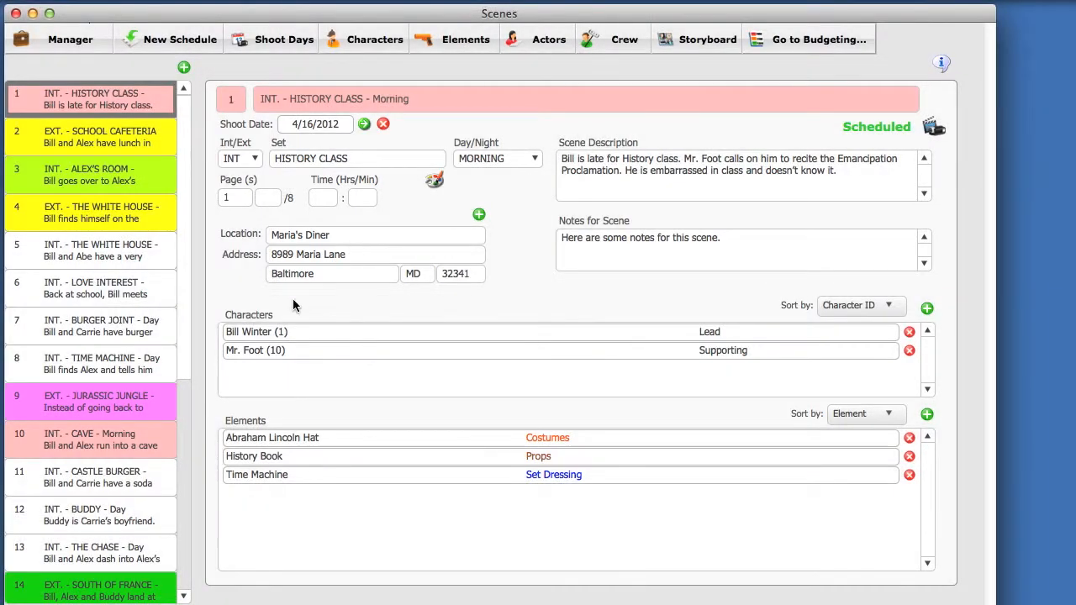
- Add Abraham Lincoln to scene 1 HISTORY CLASS's characters
{"action": "left_click", "coordinate": [315, 331]}
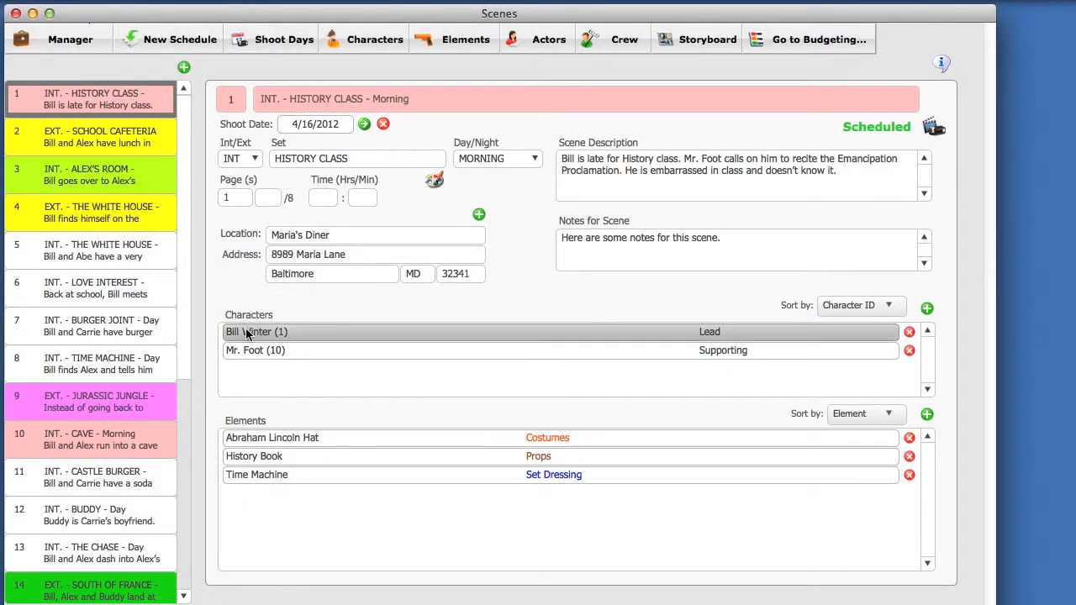
{"action": "left_click", "coordinate": [927, 309]}
{"action": "left_click_drag", "start_coordinate": [646, 179], "coordinate": [651, 222]}
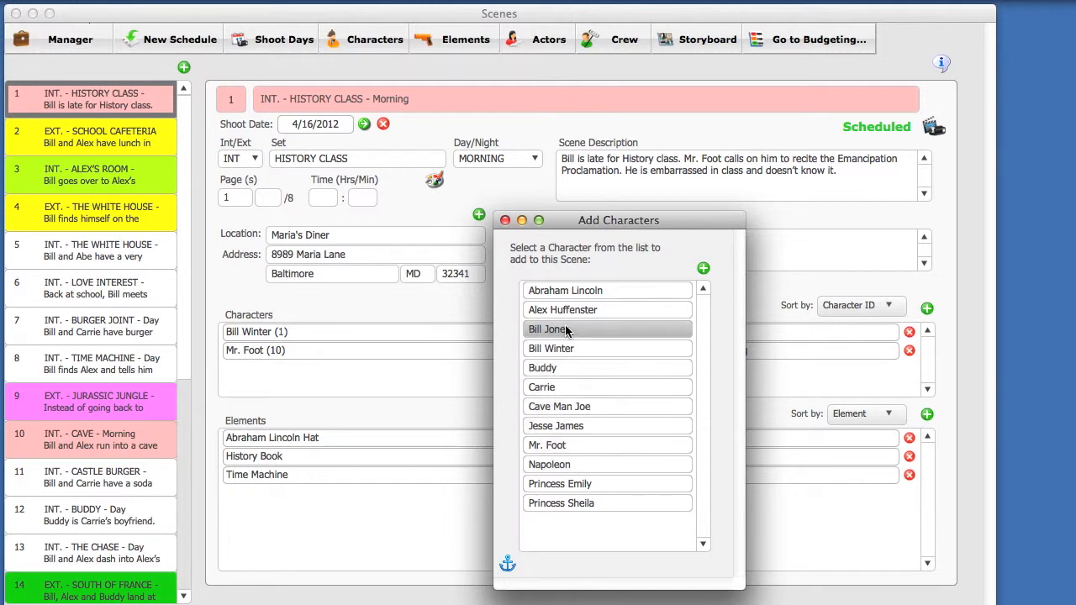
{"action": "double_click", "coordinate": [635, 291]}
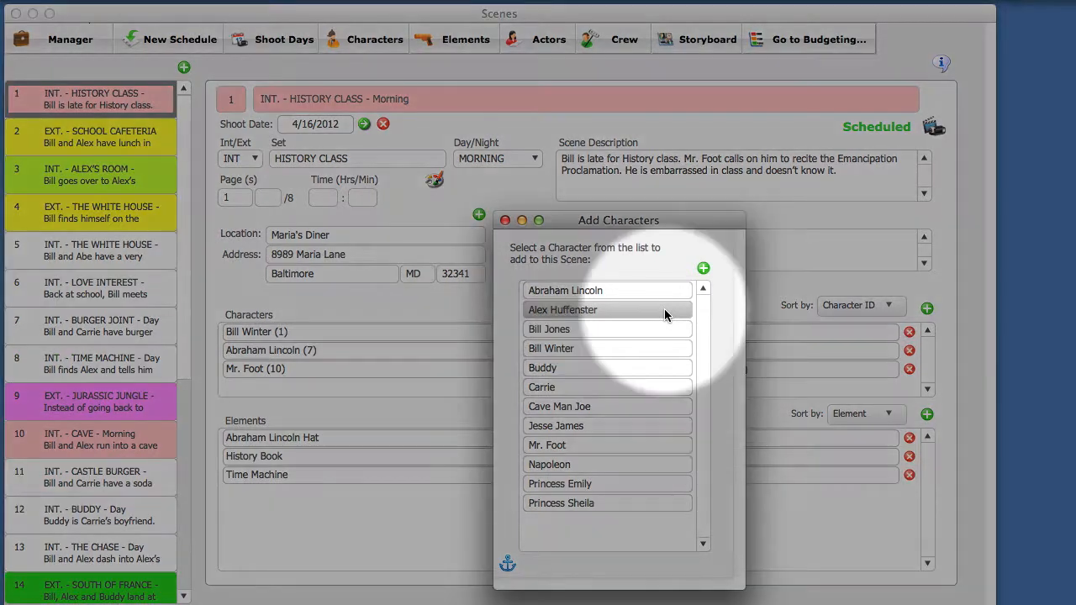
- Create a new character, add it to the scene, then remove it from the character list
{"action": "left_click", "coordinate": [703, 269]}
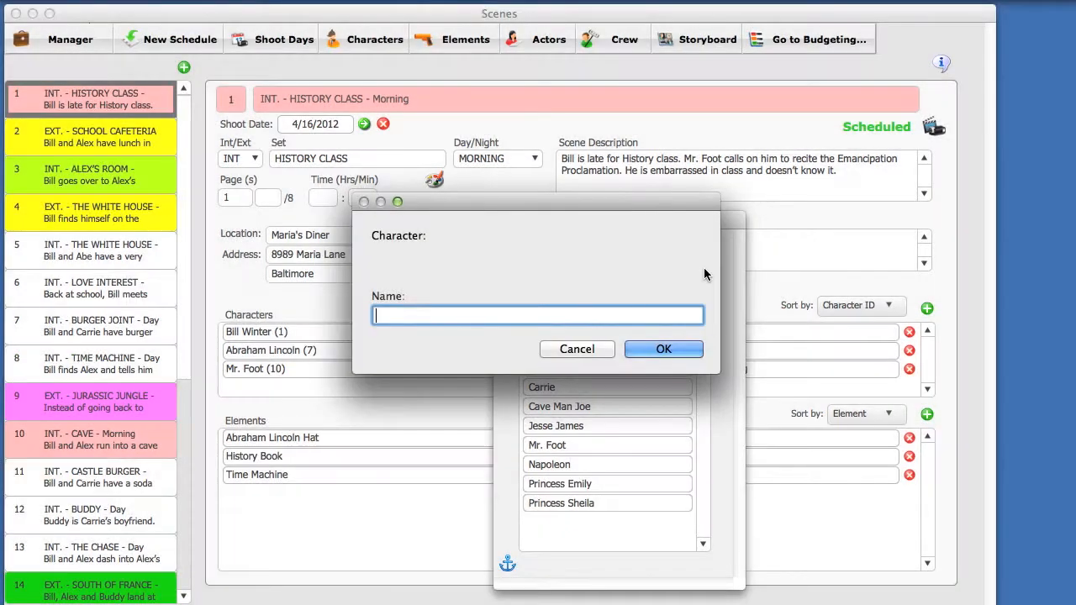
{"action": "type", "text": "SA"}
{"action": "key", "text": "BackSpace"}
{"action": "type", "text": "ally Jones"}
{"action": "left_click", "coordinate": [650, 349]}
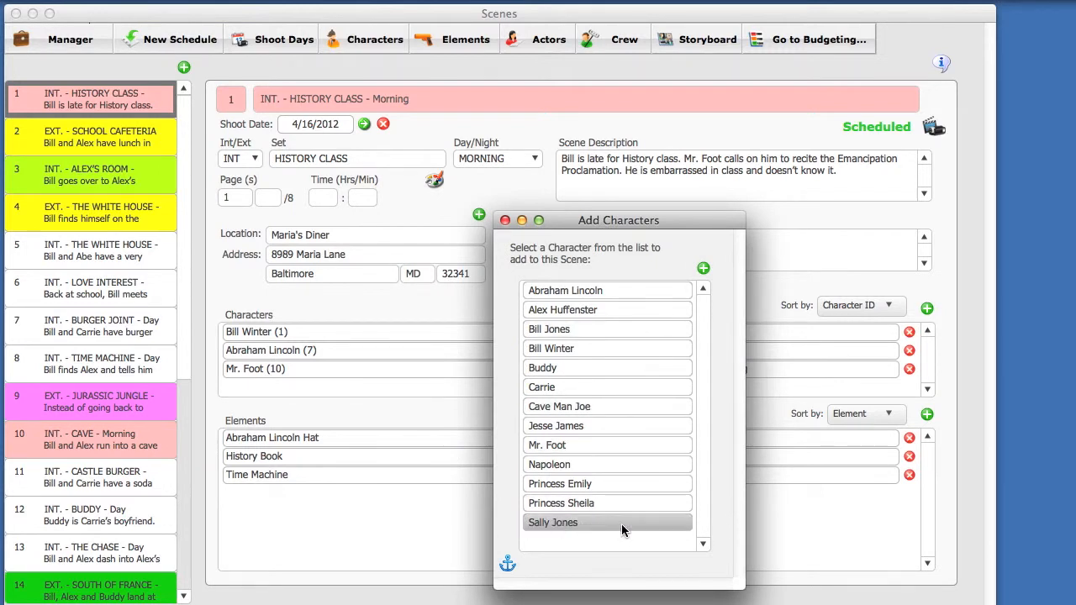
{"action": "left_click", "coordinate": [618, 527]}
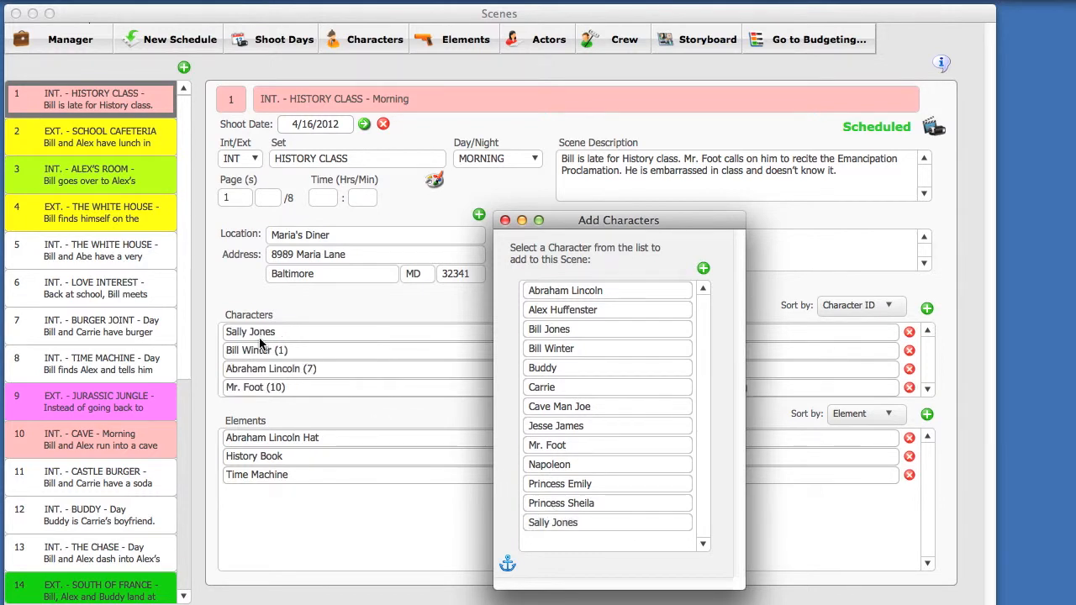
{"action": "left_click", "coordinate": [505, 221]}
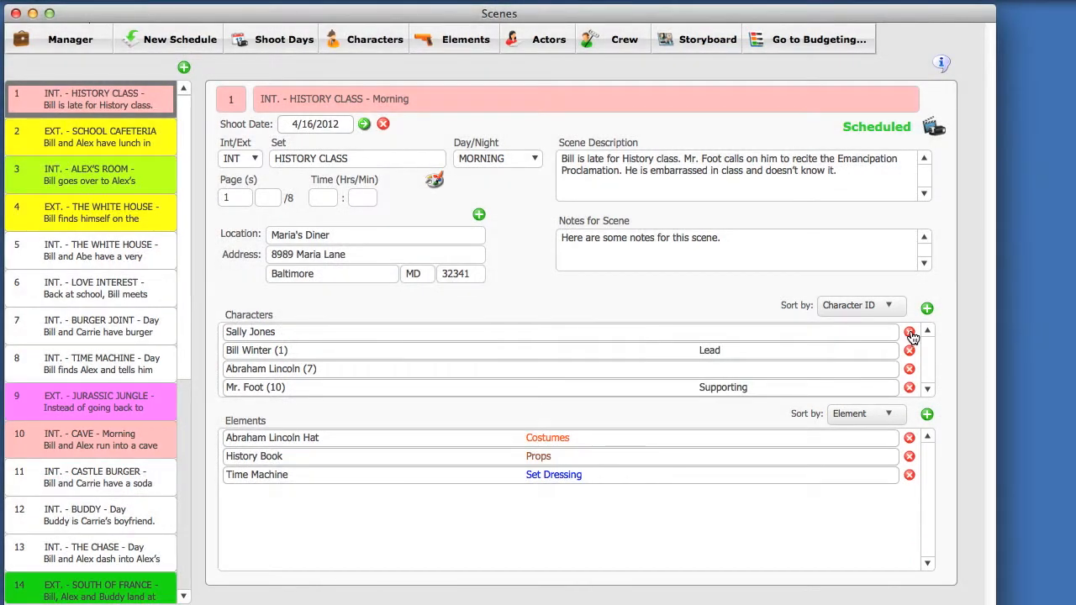
{"action": "left_click", "coordinate": [909, 333]}
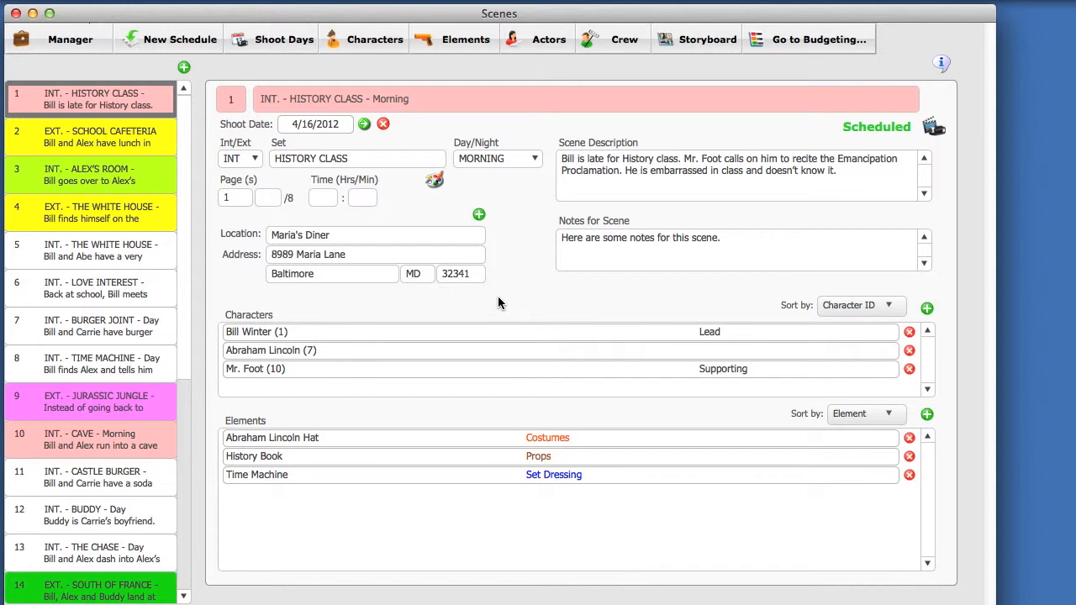
{"action": "left_click", "coordinate": [272, 333]}
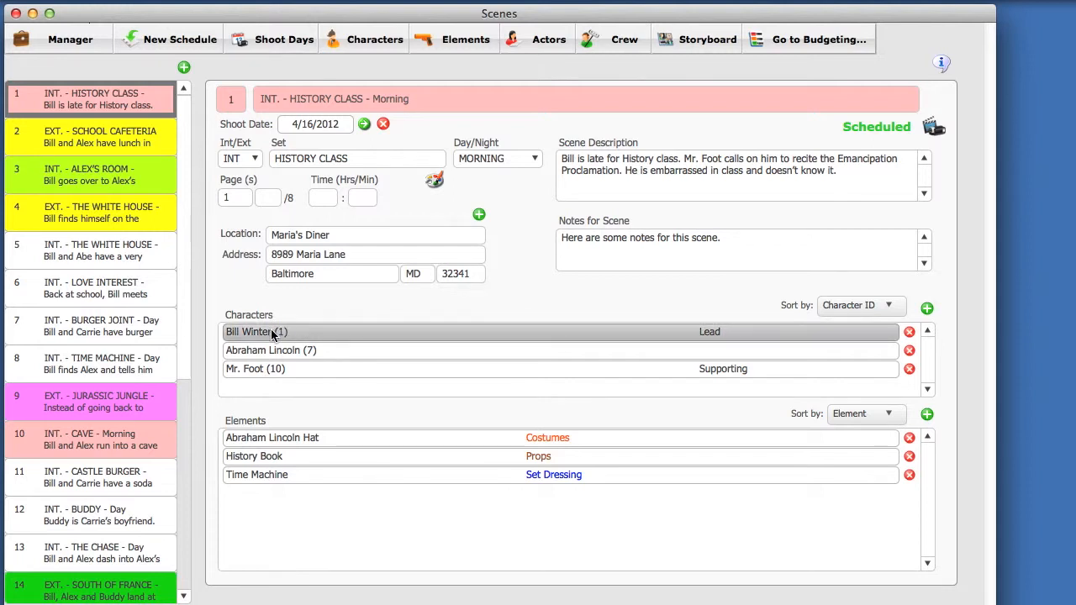
{"action": "double_click", "coordinate": [272, 332]}
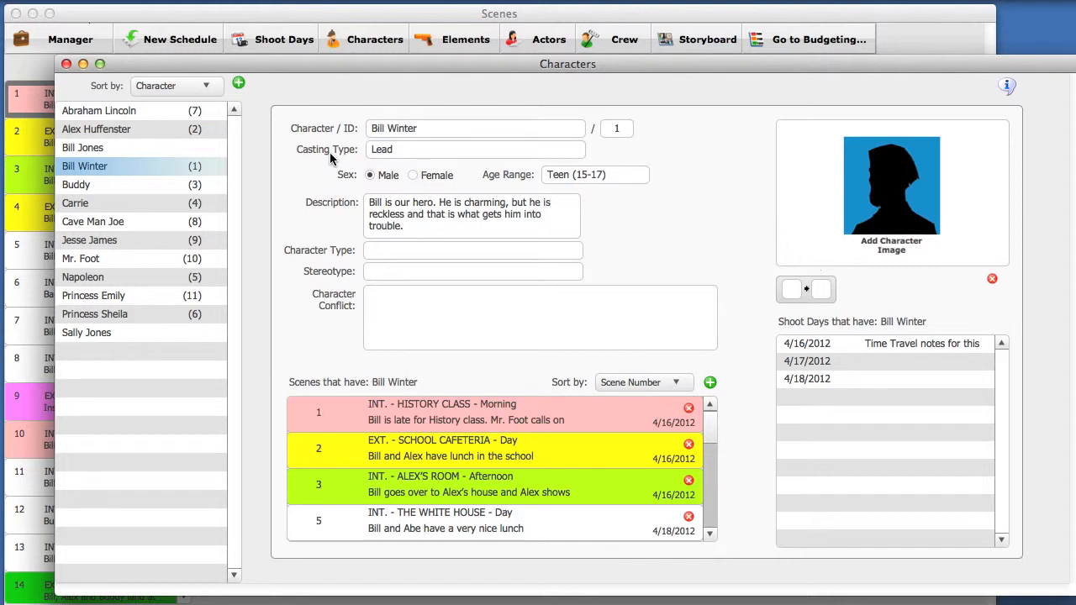
{"action": "left_click", "coordinate": [438, 127]}
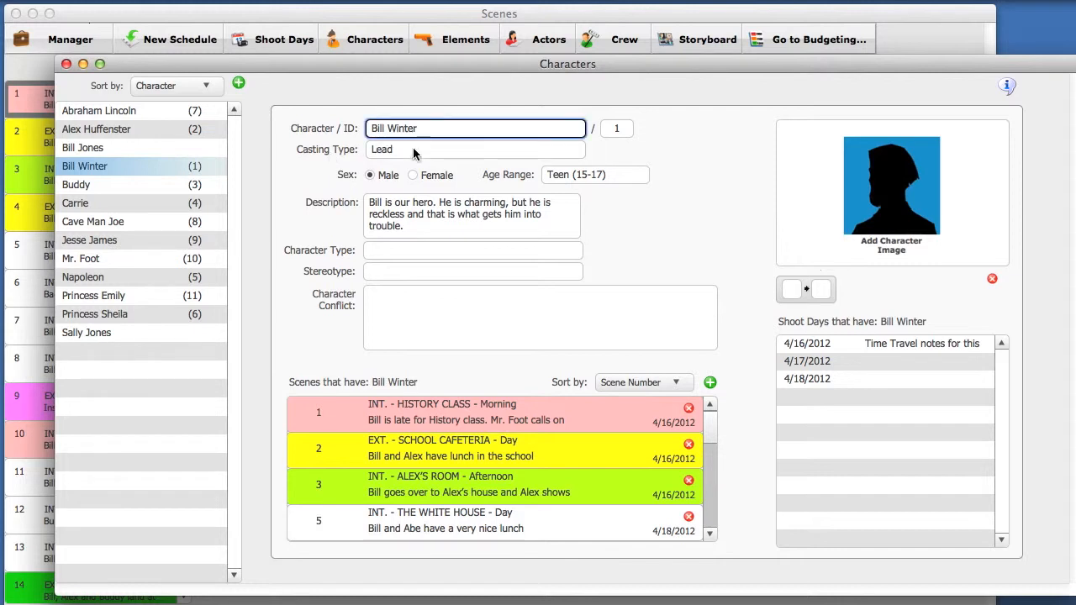
{"action": "left_click", "coordinate": [412, 149]}
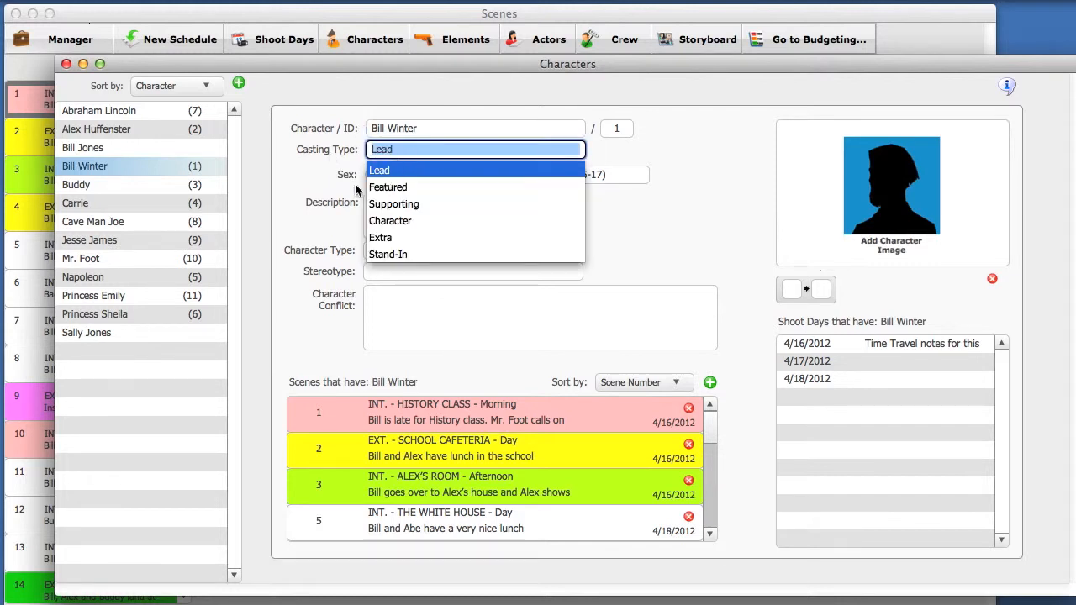
{"action": "left_click", "coordinate": [344, 196]}
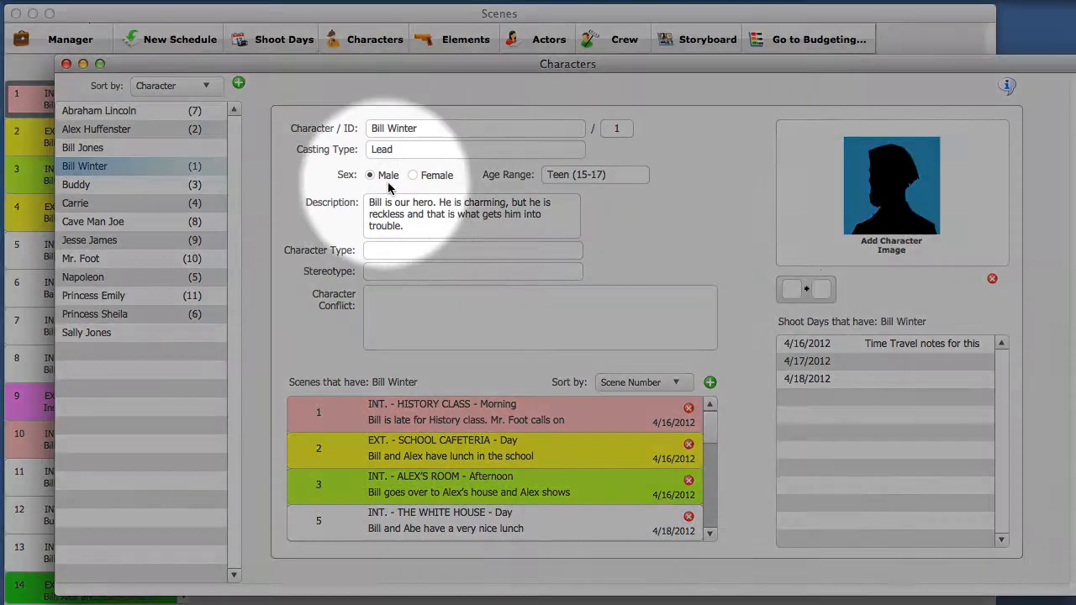
{"action": "left_click", "coordinate": [618, 176]}
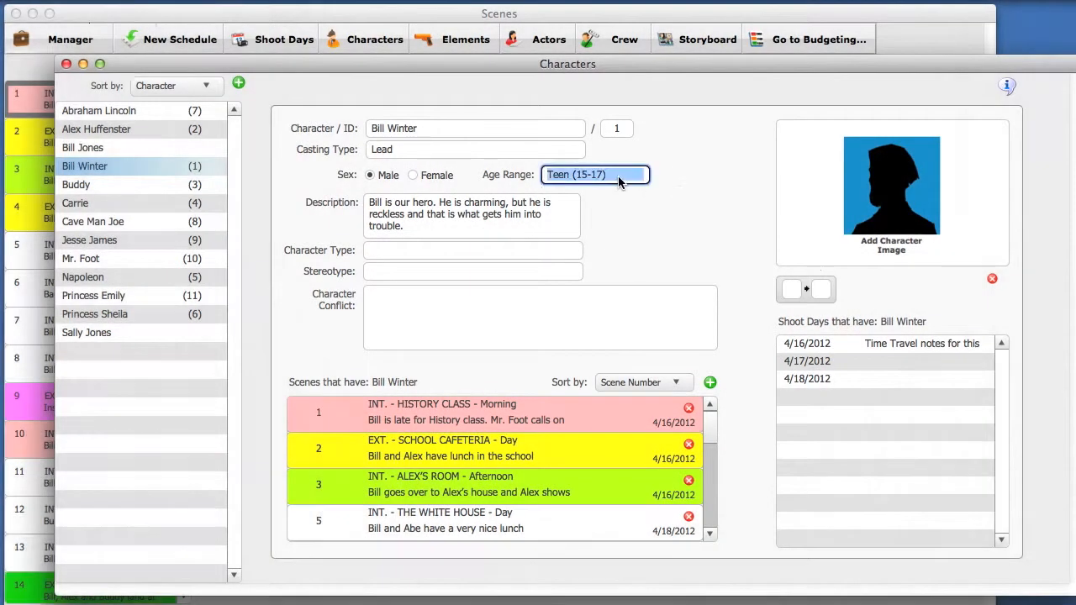
{"action": "left_click", "coordinate": [693, 234]}
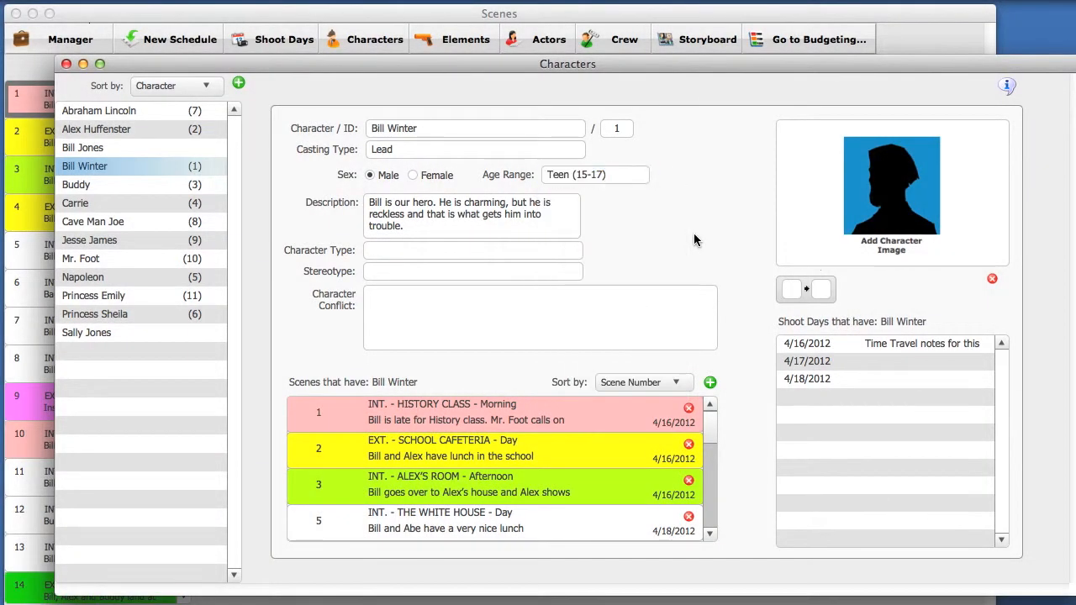
{"action": "left_click", "coordinate": [66, 63]}
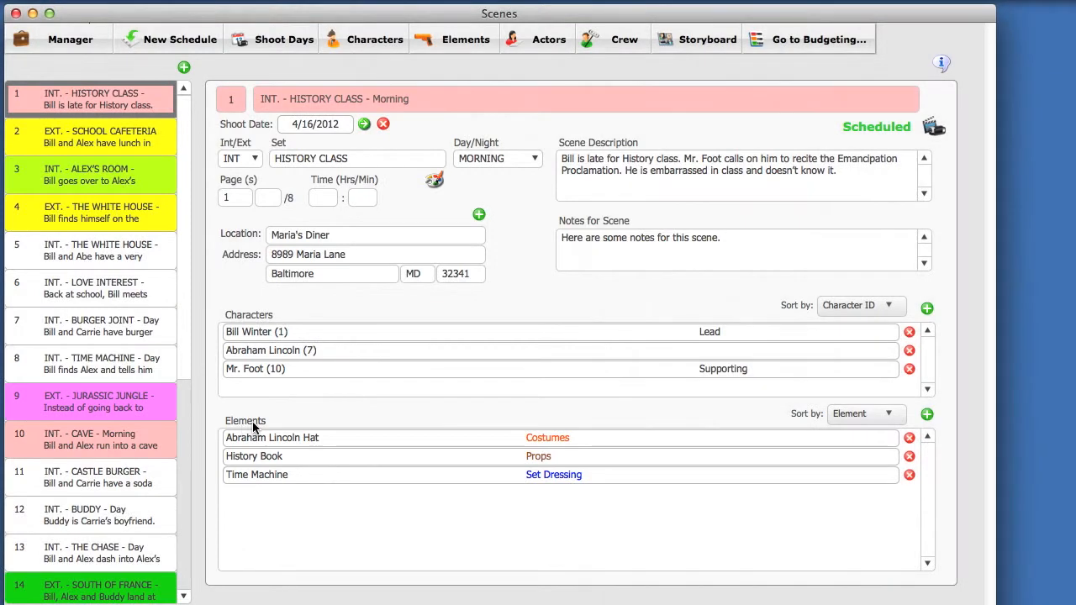
- Add Napoleon's Hat from the Costumes category to scene 1's elements
{"action": "left_click", "coordinate": [561, 434]}
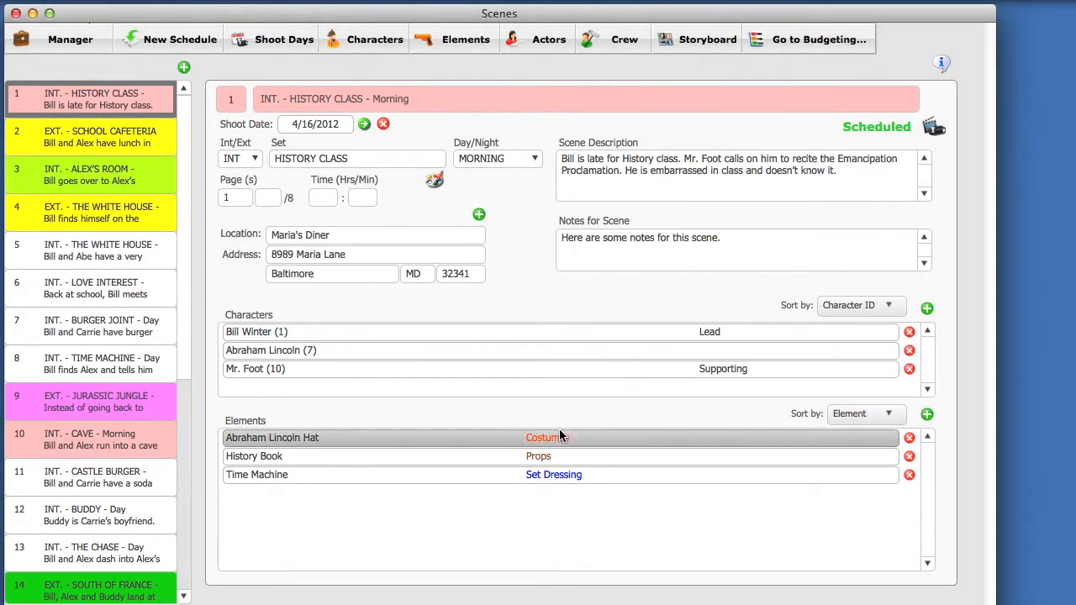
{"action": "left_click", "coordinate": [566, 457]}
{"action": "left_click", "coordinate": [565, 474]}
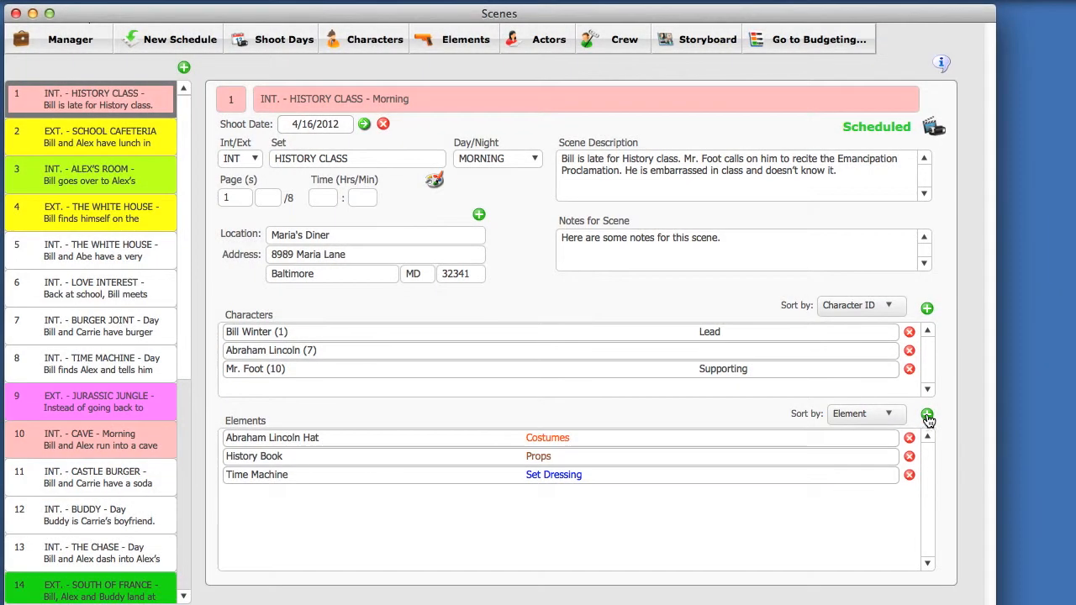
{"action": "left_click", "coordinate": [927, 415]}
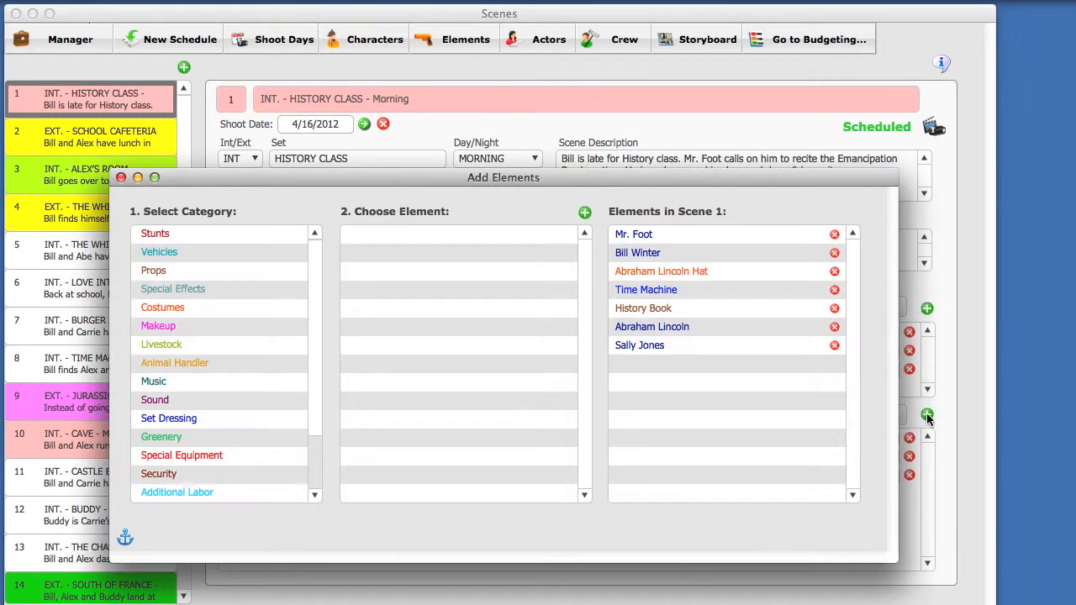
{"action": "left_click_drag", "start_coordinate": [547, 177], "coordinate": [556, 99]}
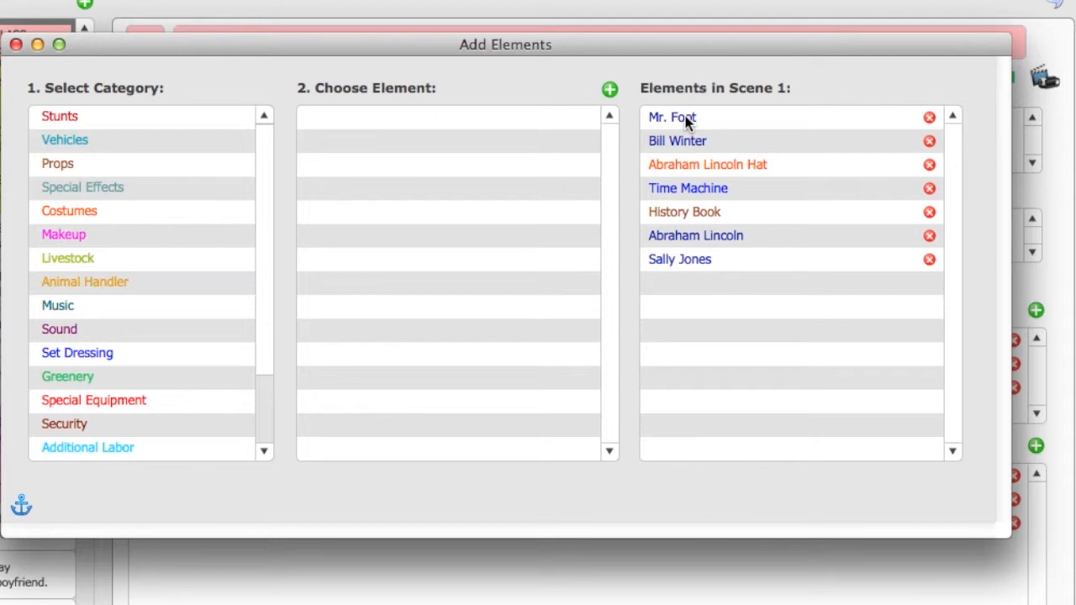
{"action": "left_click", "coordinate": [110, 222]}
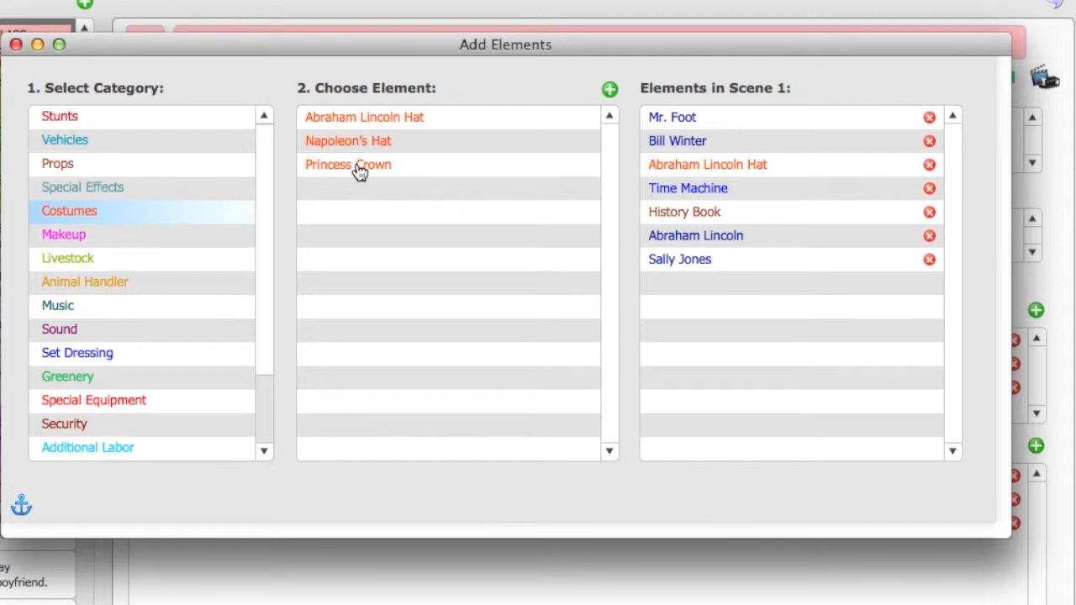
{"action": "left_click", "coordinate": [500, 145]}
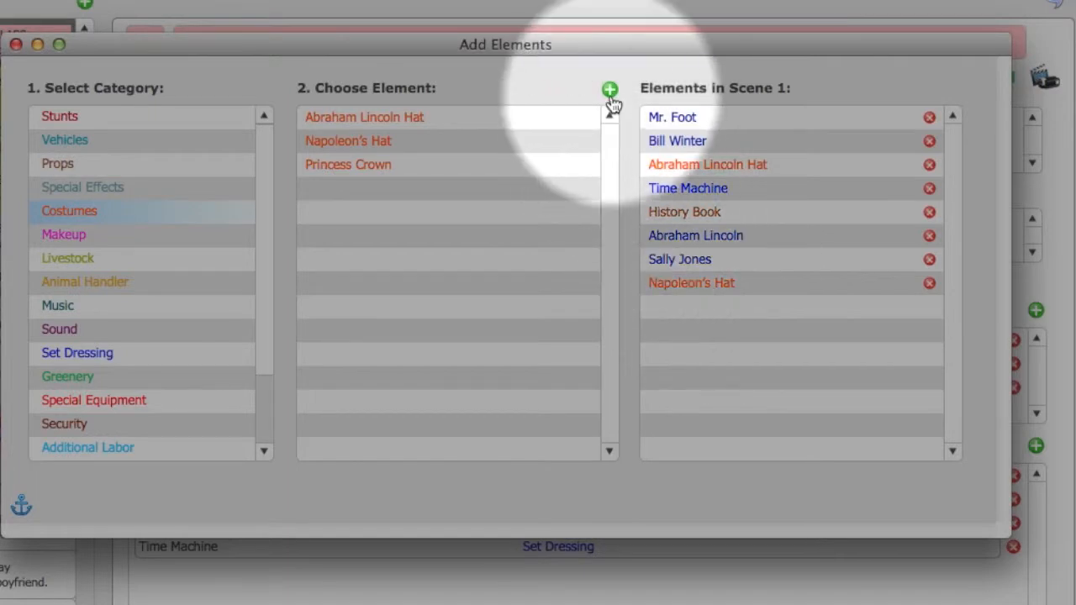
- Create the Costumes element Caesar's Robe for scene 1 and close the element picker
{"action": "left_click", "coordinate": [610, 93]}
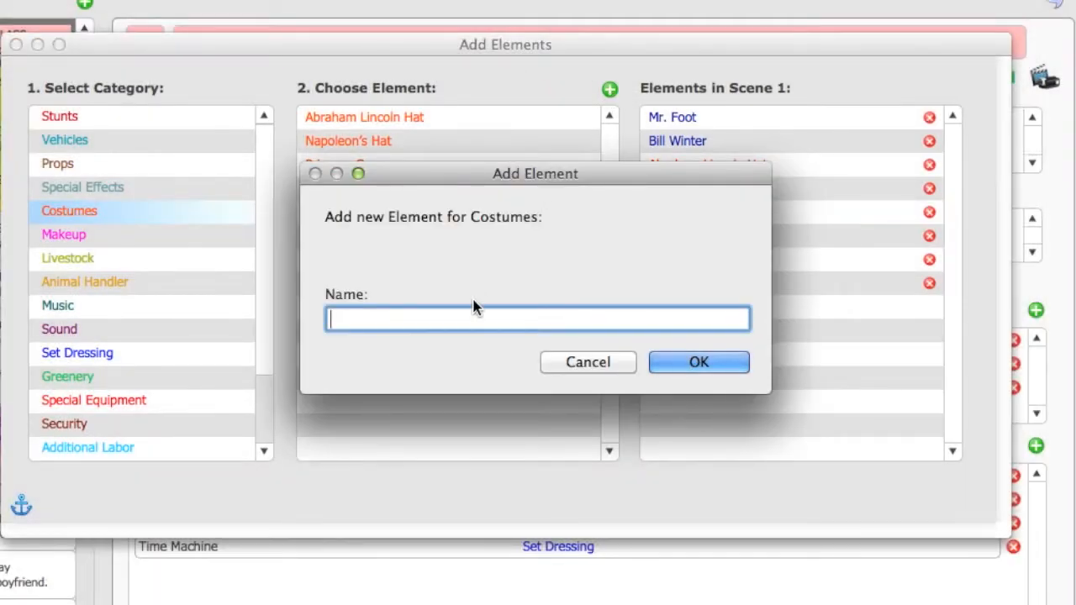
{"action": "type", "text": "Caesar's Robe"}
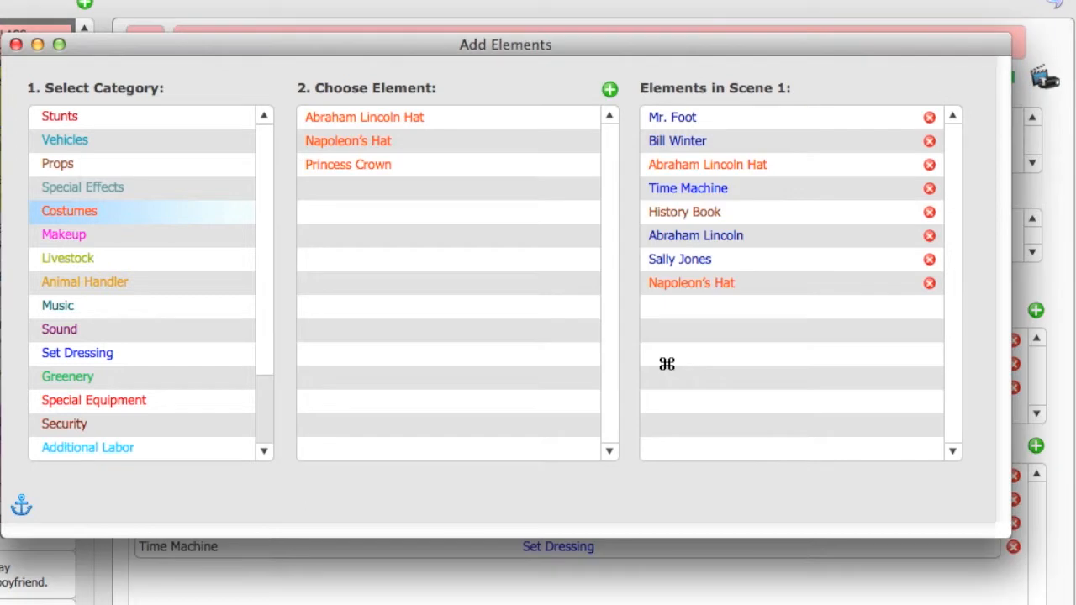
{"action": "left_click", "coordinate": [666, 363]}
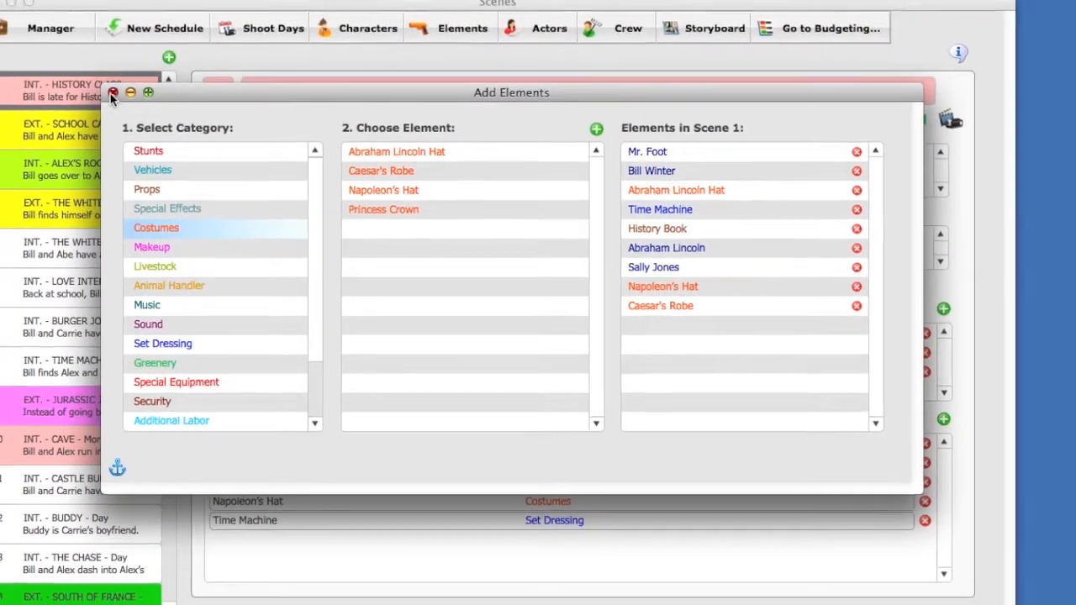
{"action": "left_click", "coordinate": [74, 74]}
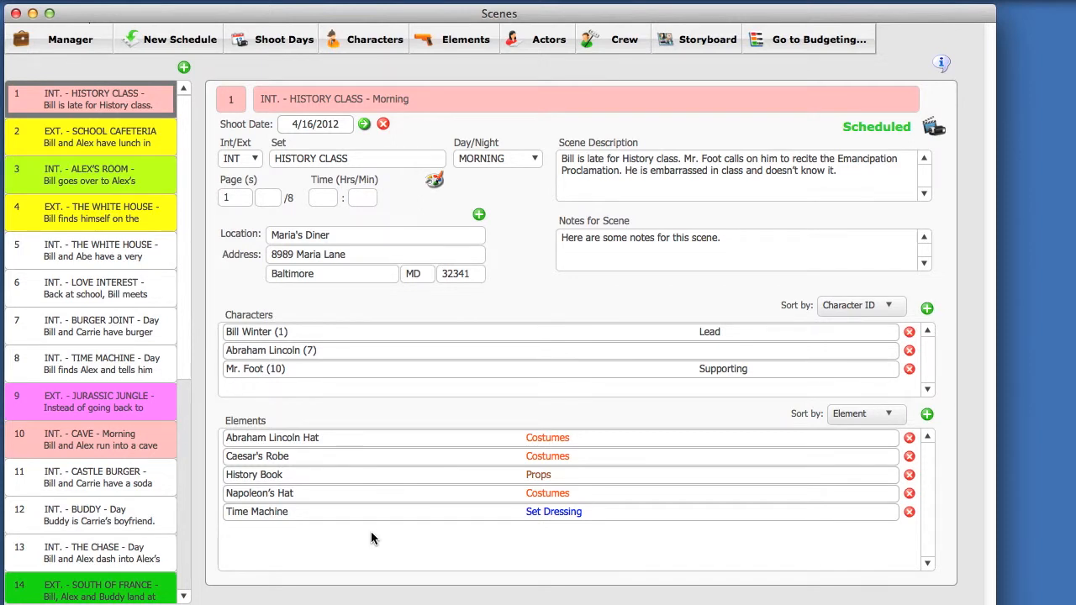
{"action": "double_click", "coordinate": [306, 438]}
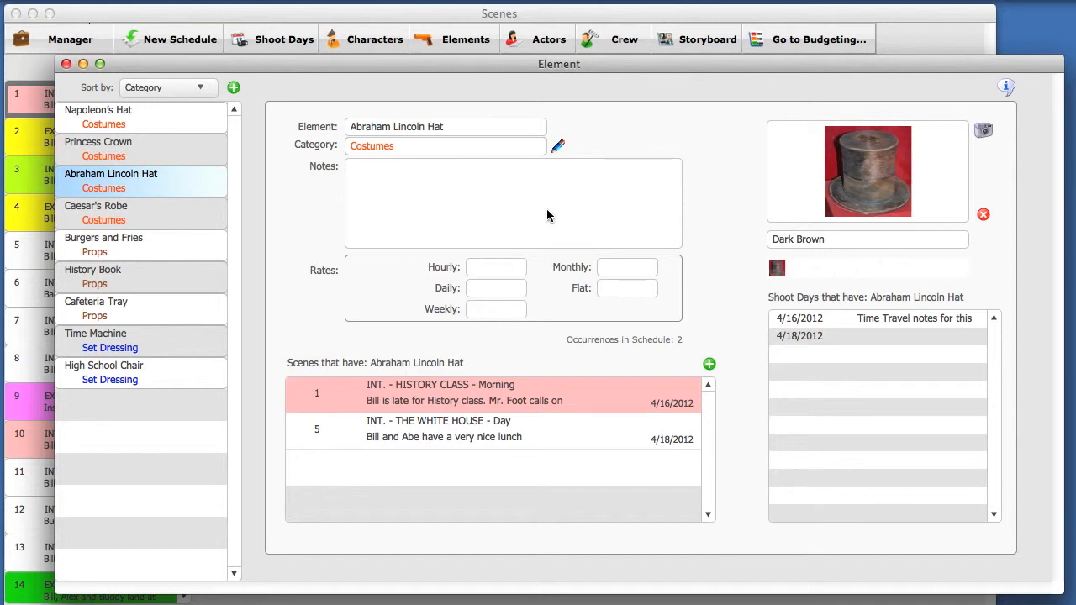
{"action": "left_click", "coordinate": [66, 64]}
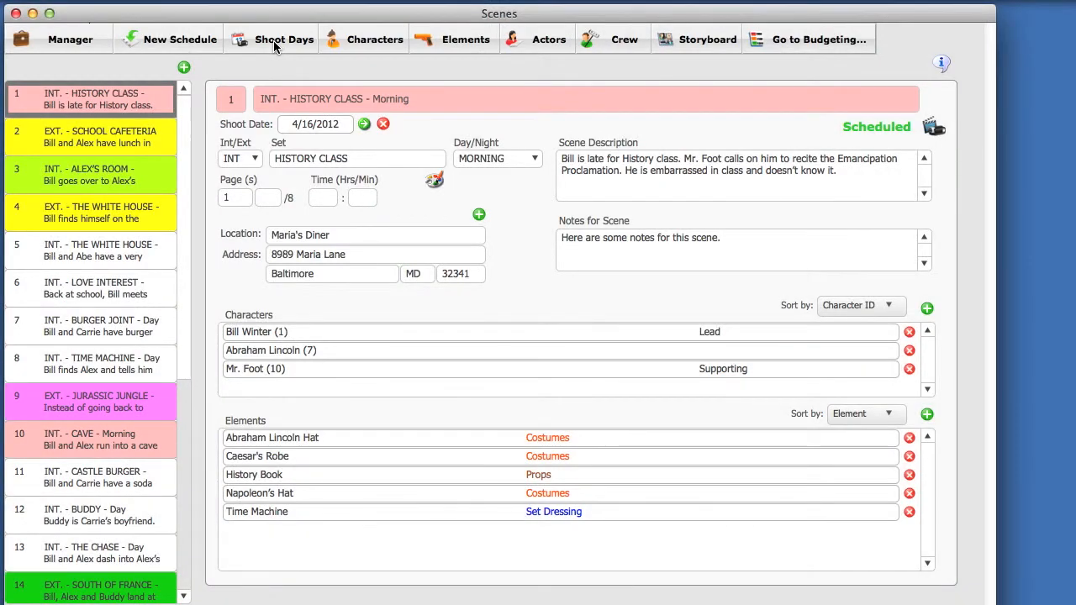
- Open Shoot Days, browse 4/17 and 4/18, then return to 4/16/2012 leaving its 6:00 AM call time
{"action": "left_click", "coordinate": [278, 42]}
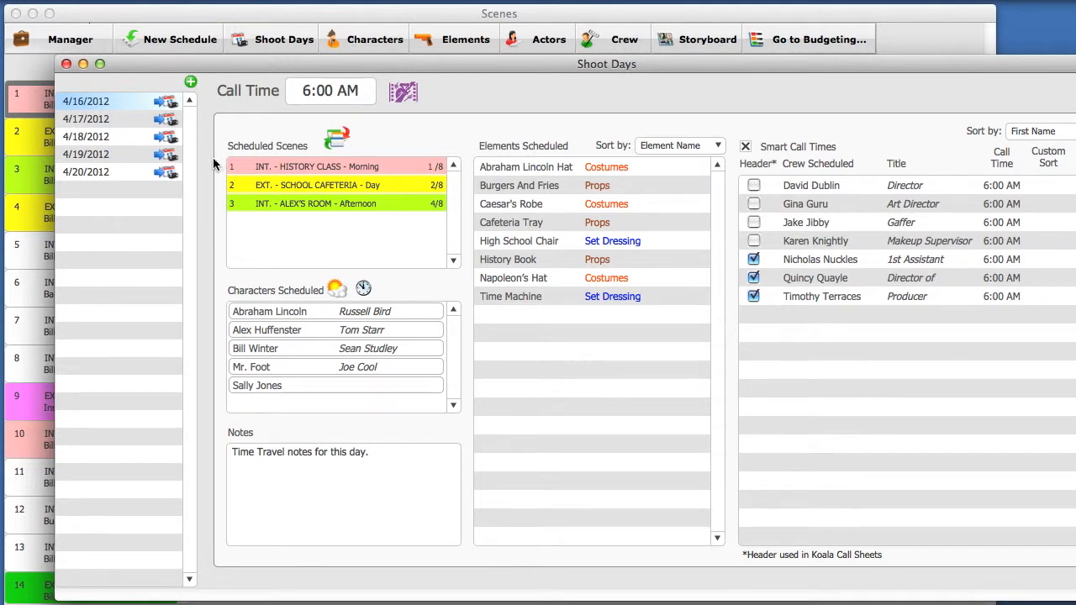
{"action": "left_click", "coordinate": [110, 126]}
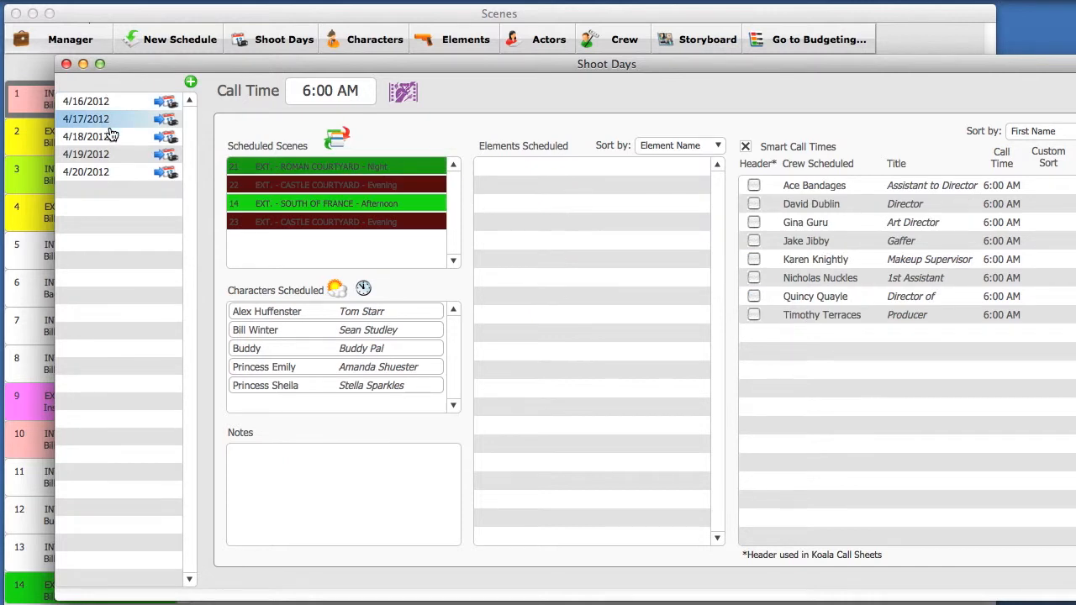
{"action": "left_click", "coordinate": [111, 138]}
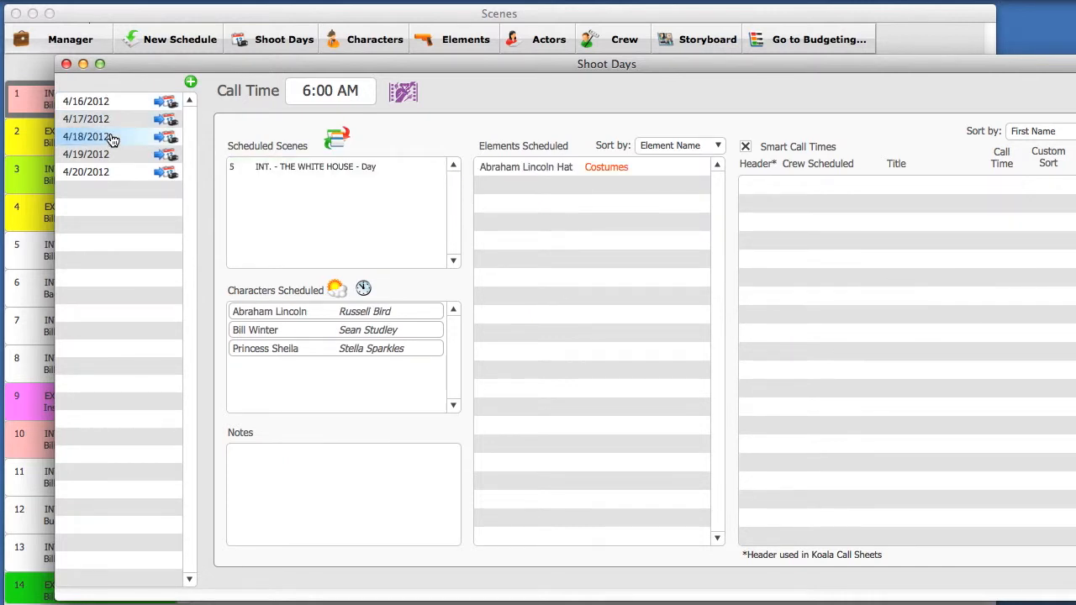
{"action": "left_click", "coordinate": [115, 104]}
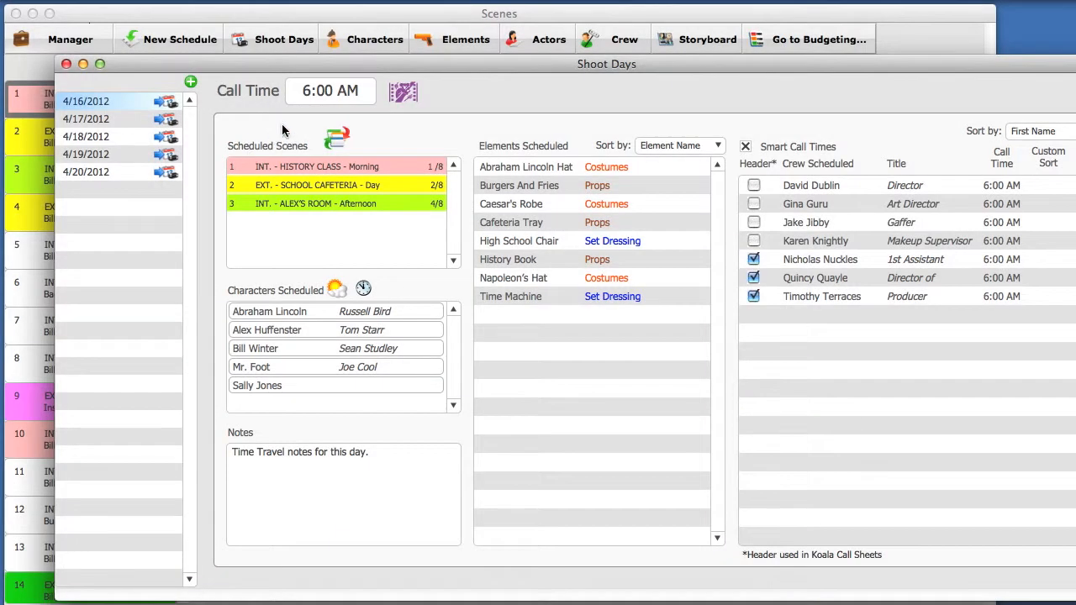
{"action": "left_click", "coordinate": [328, 92]}
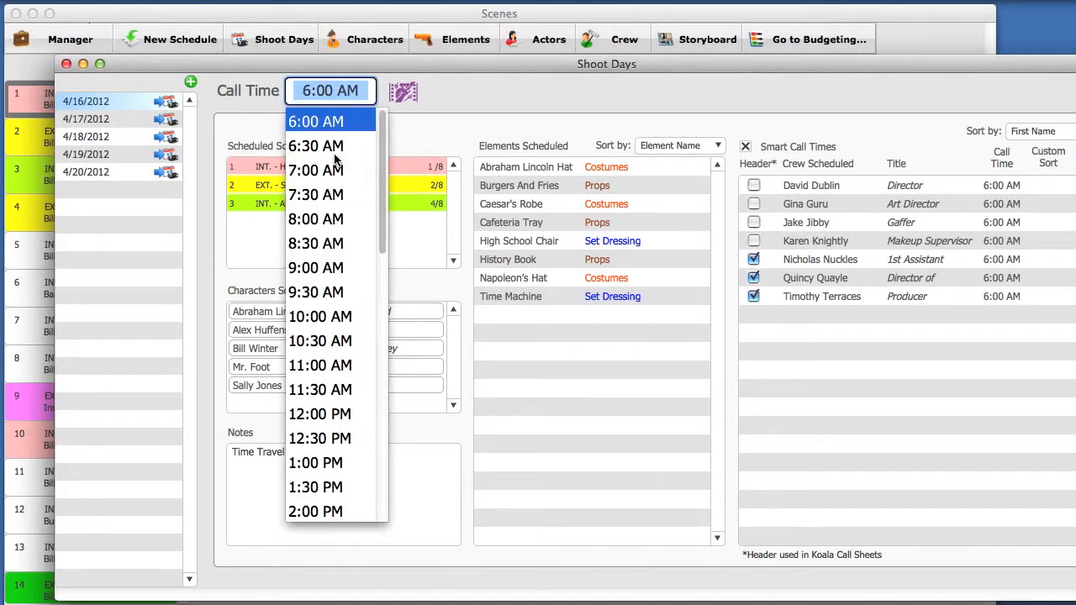
{"action": "left_click", "coordinate": [446, 91]}
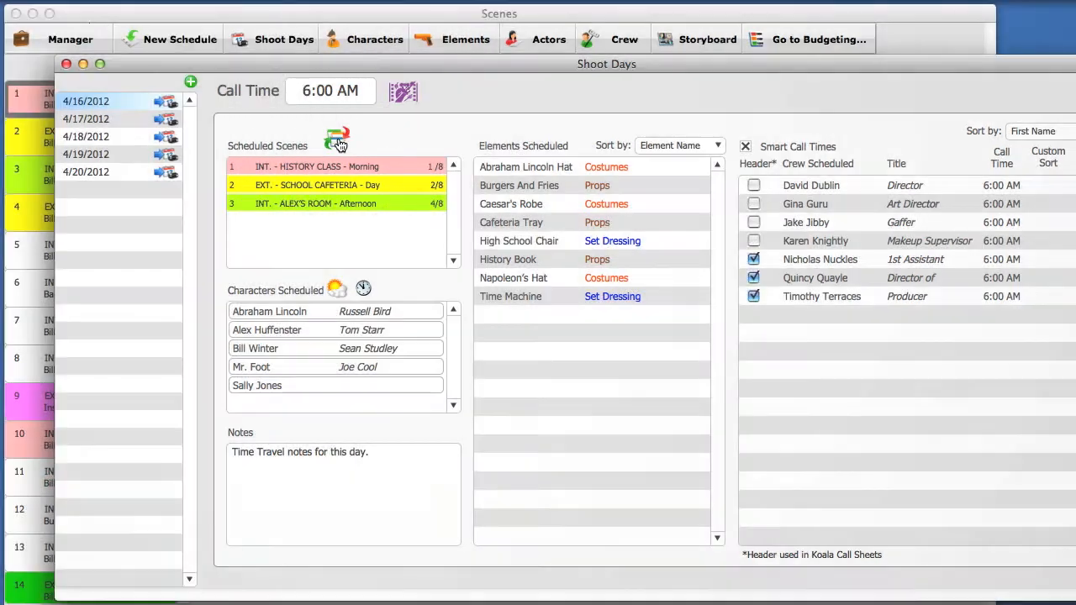
- Reorder the 4/16/2012 scenes to 3, 2, 1 in the Scene Sorter and save
{"action": "left_click", "coordinate": [338, 140]}
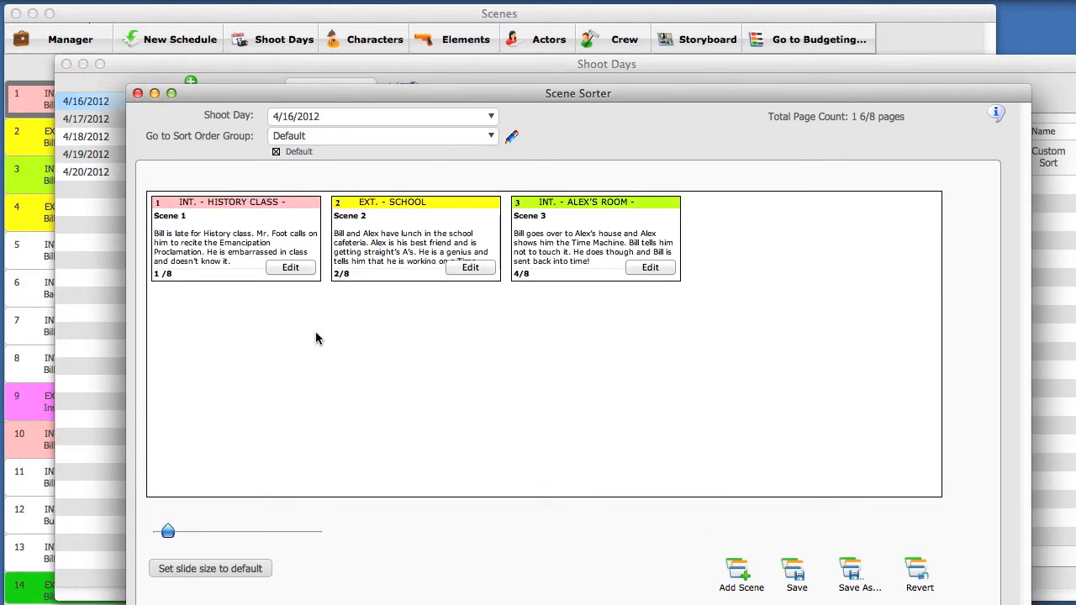
{"action": "left_click_drag", "start_coordinate": [579, 202], "coordinate": [271, 207]}
{"action": "left_click_drag", "start_coordinate": [547, 201], "coordinate": [383, 206]}
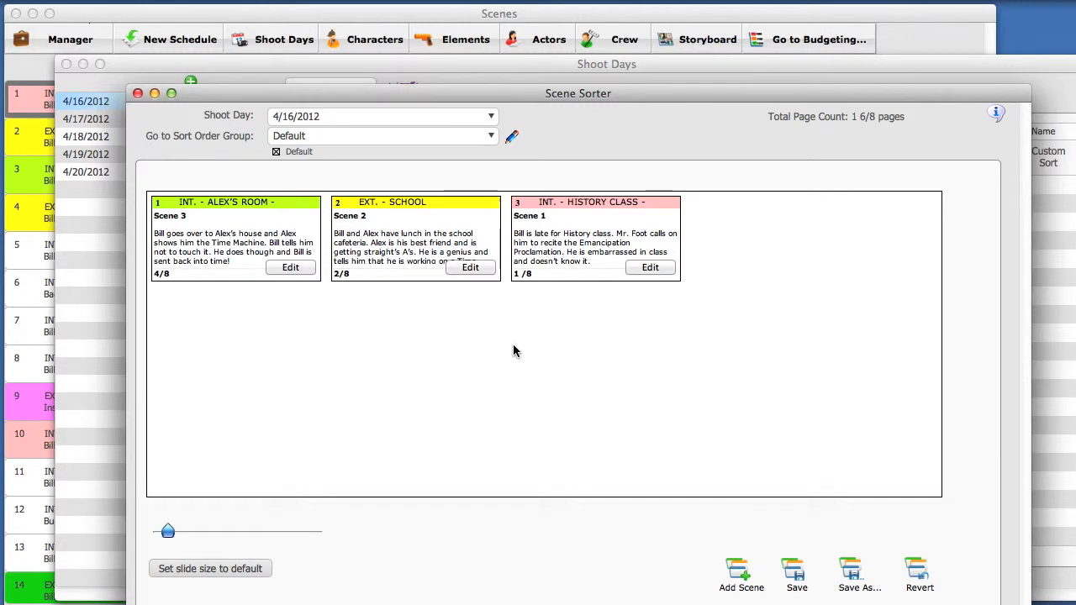
{"action": "left_click", "coordinate": [797, 575]}
{"action": "left_click", "coordinate": [138, 95]}
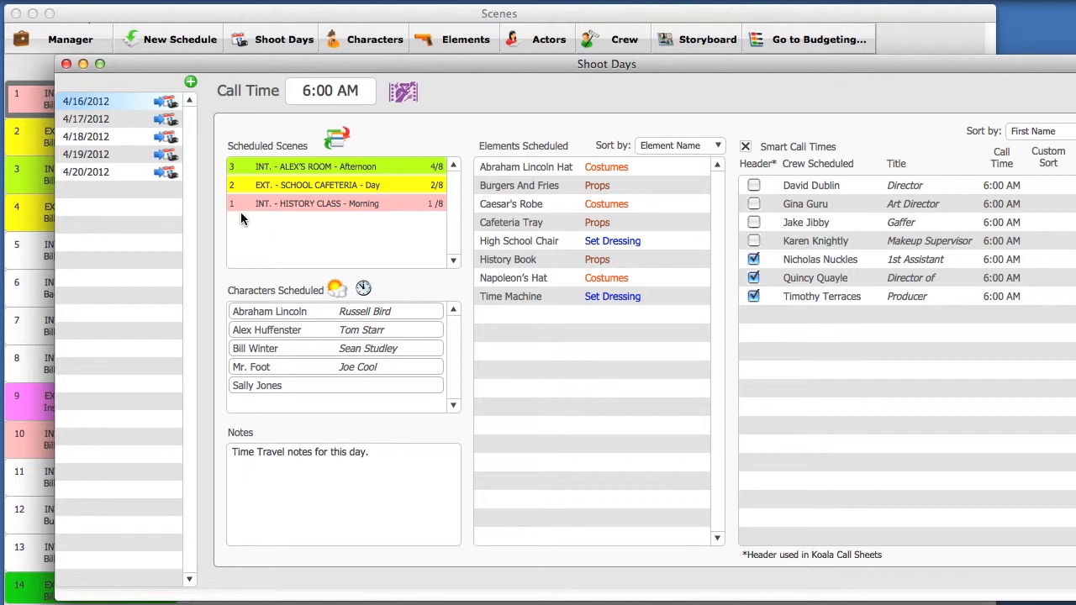
{"action": "left_click", "coordinate": [402, 91]}
{"action": "left_click_drag", "start_coordinate": [172, 531], "coordinate": [237, 530]}
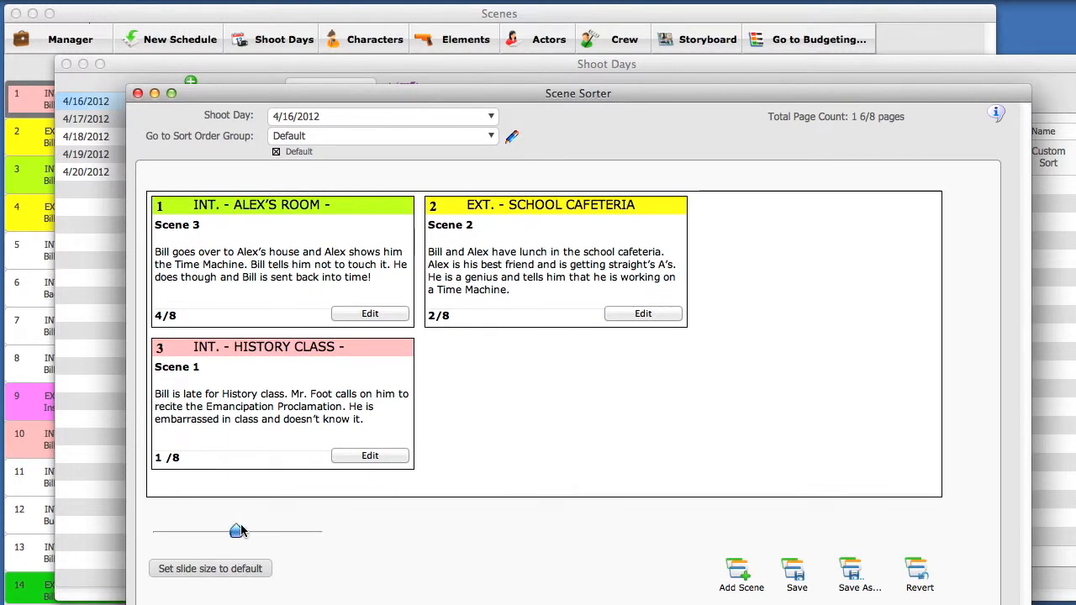
{"action": "left_click", "coordinate": [373, 314]}
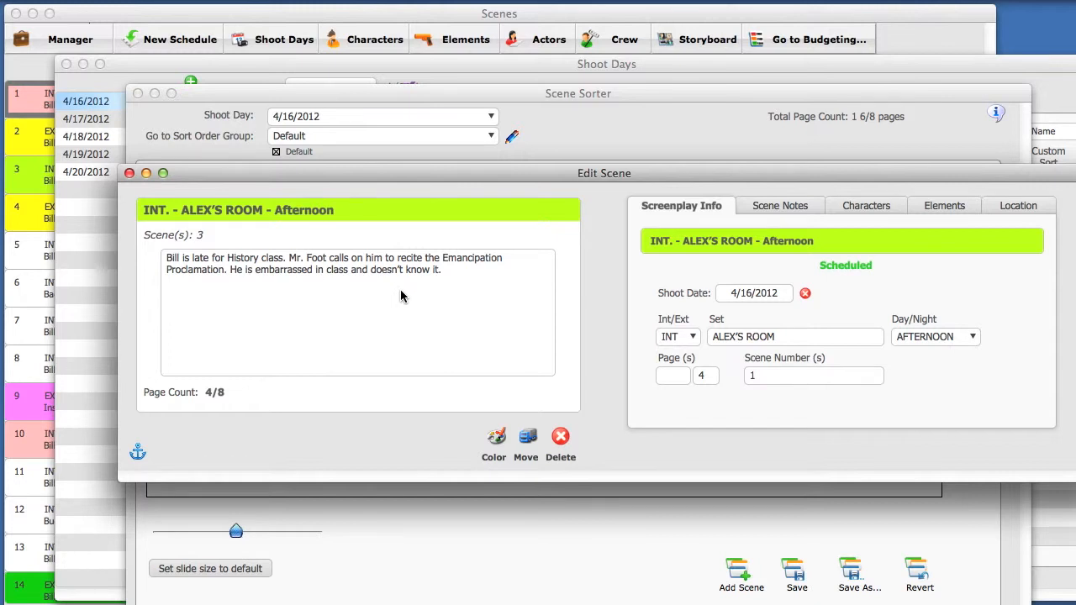
{"action": "left_click", "coordinate": [779, 207]}
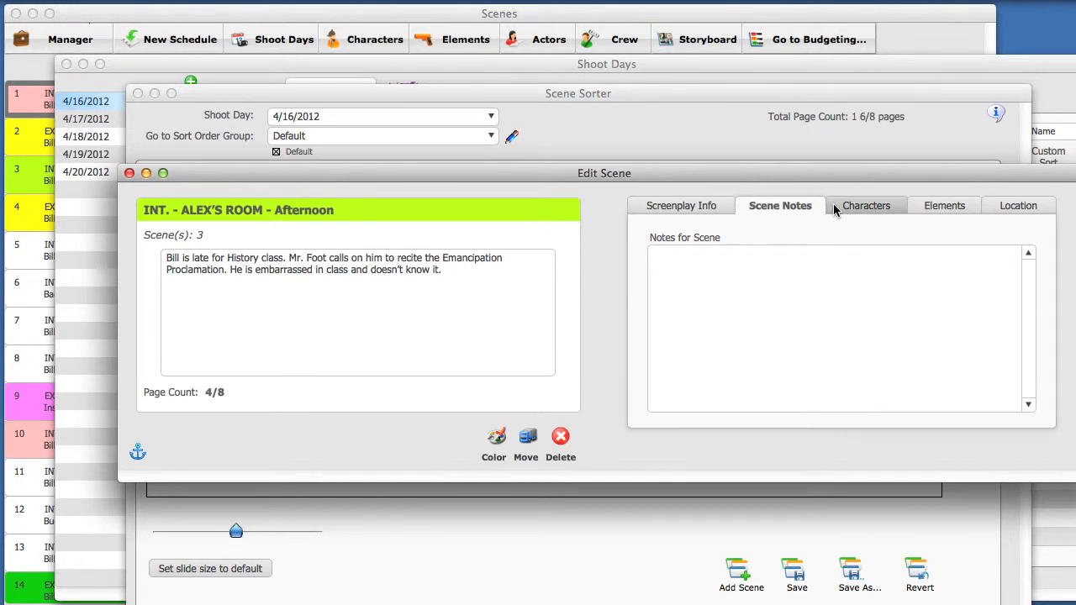
{"action": "left_click", "coordinate": [859, 209]}
{"action": "left_click", "coordinate": [951, 208]}
{"action": "left_click", "coordinate": [1016, 209]}
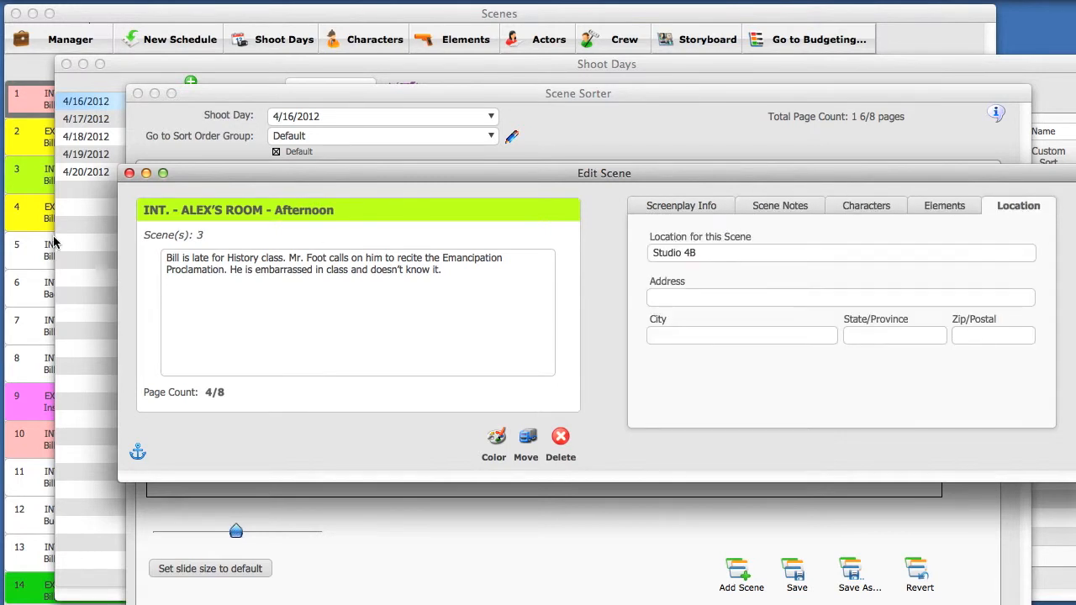
{"action": "left_click", "coordinate": [129, 174]}
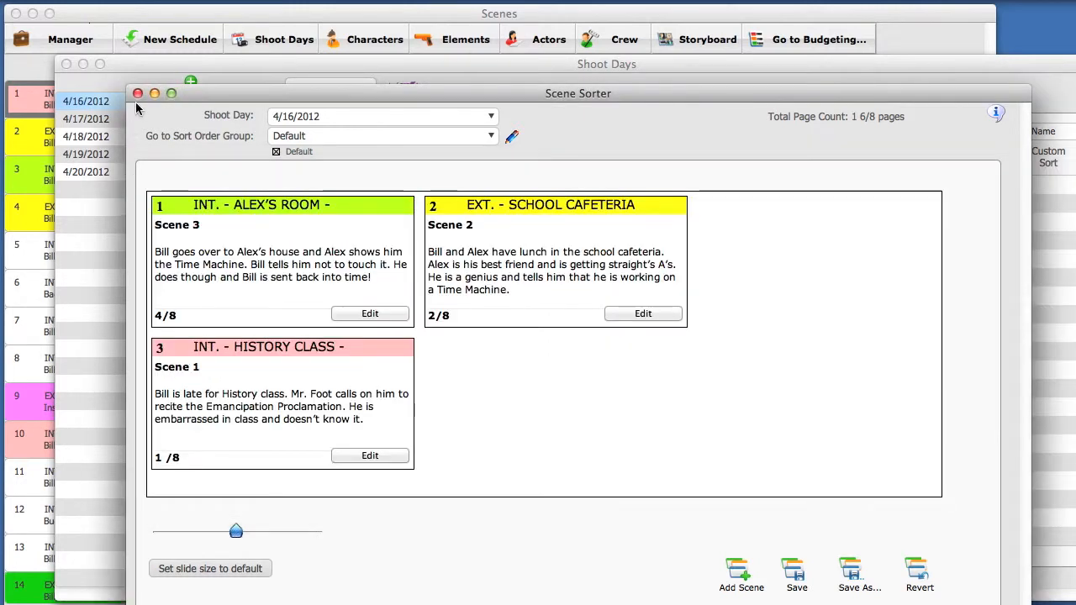
{"action": "left_click", "coordinate": [138, 93]}
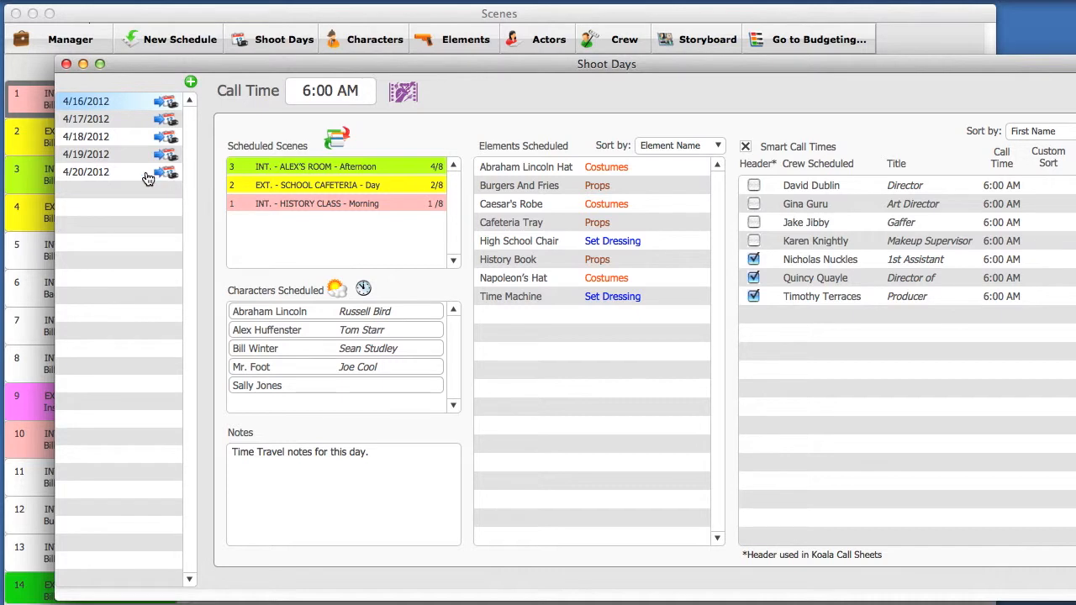
- Select the empty 4/20/2012 shoot day and open Add Scene from its Scene Sorter
{"action": "left_click", "coordinate": [98, 176]}
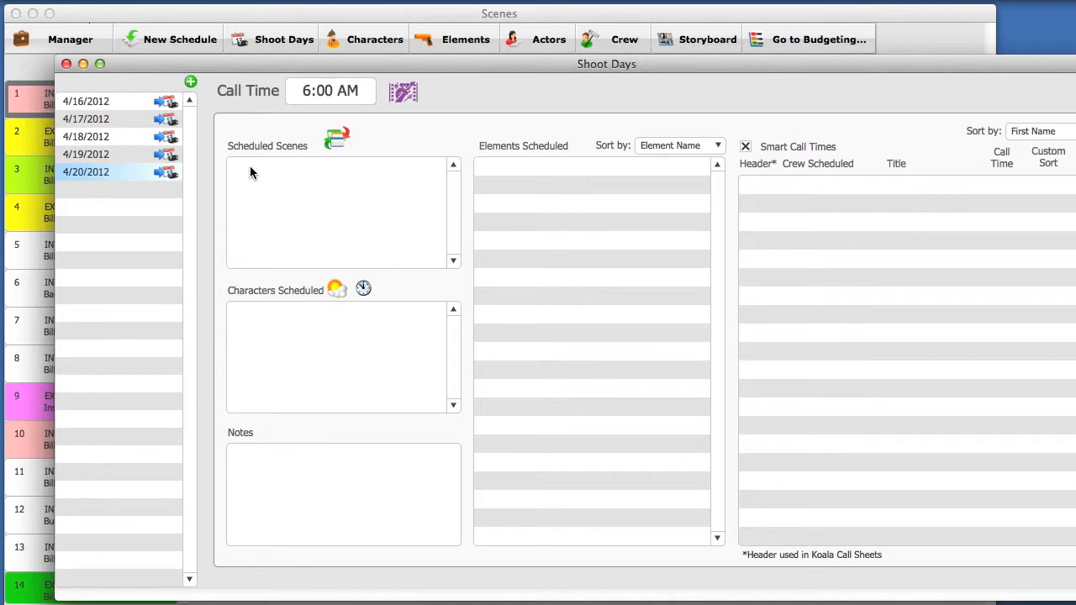
{"action": "left_click", "coordinate": [334, 139]}
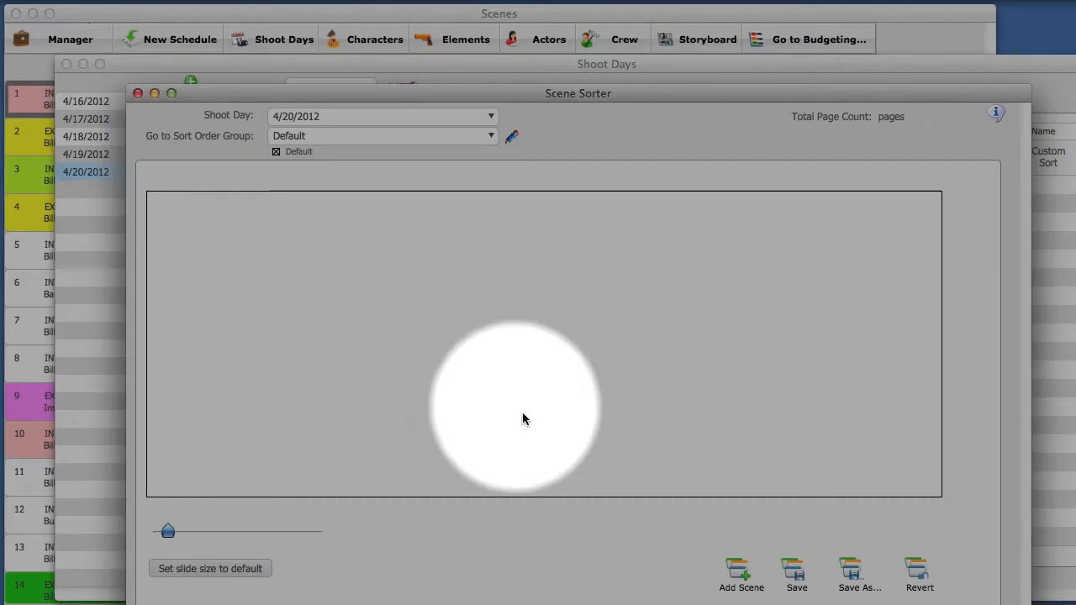
{"action": "left_click", "coordinate": [738, 571]}
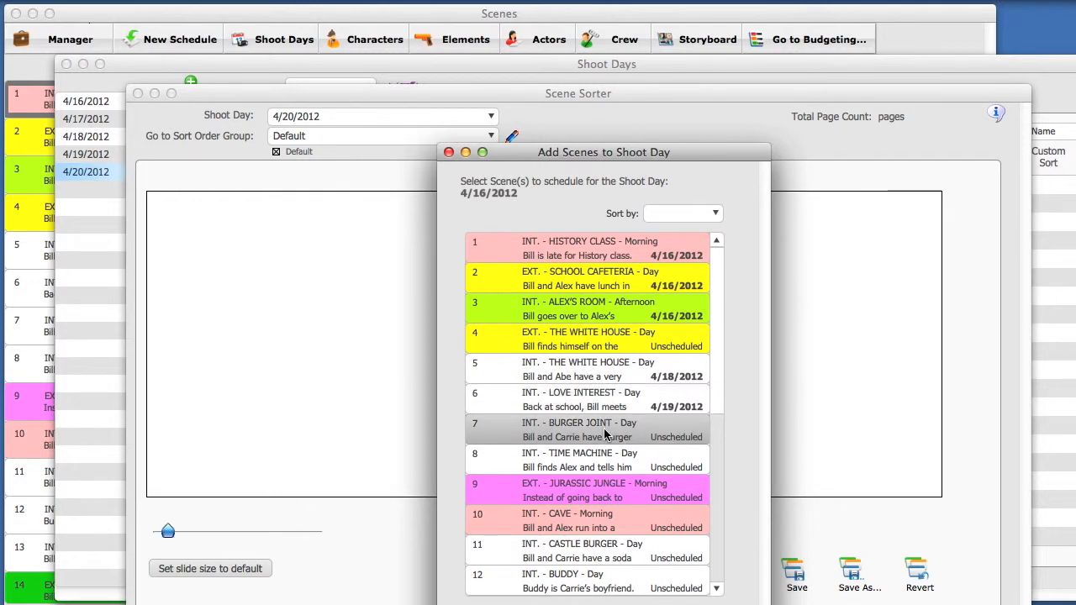
- Sort the Add Scenes list by shoot day, then back by Scene #
{"action": "left_click", "coordinate": [690, 216]}
{"action": "left_click", "coordinate": [690, 216]}
{"action": "left_click", "coordinate": [691, 215]}
{"action": "left_click", "coordinate": [689, 230]}
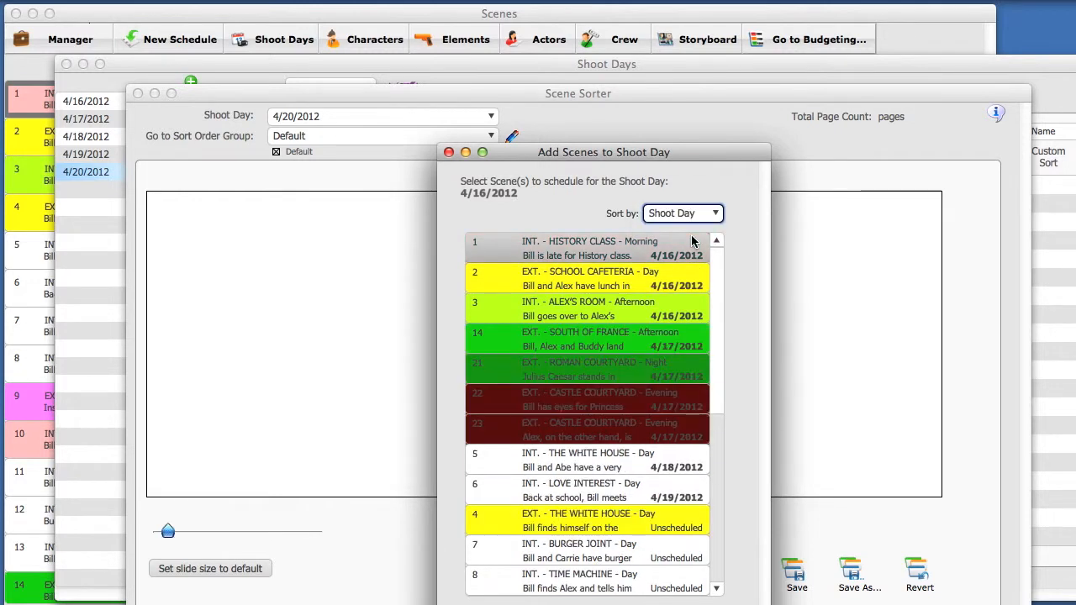
{"action": "left_click", "coordinate": [692, 216]}
{"action": "left_click", "coordinate": [690, 201]}
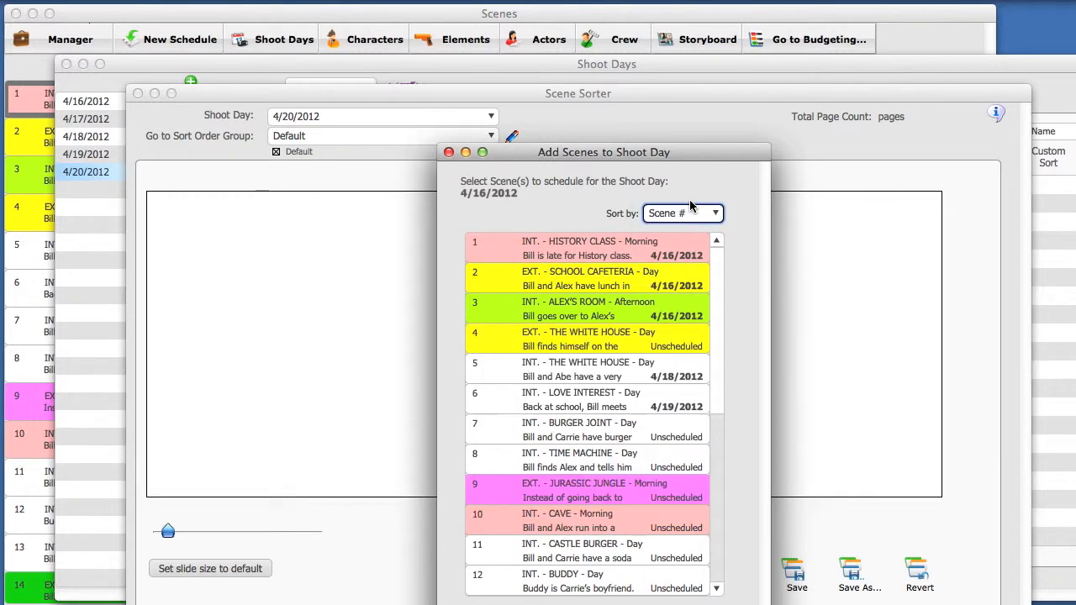
- Add scenes 7 BURGER JOINT, 9 JURASSIC JUNGLE and 10 CAVE to 4/20/2012 and save the order
{"action": "double_click", "coordinate": [542, 438]}
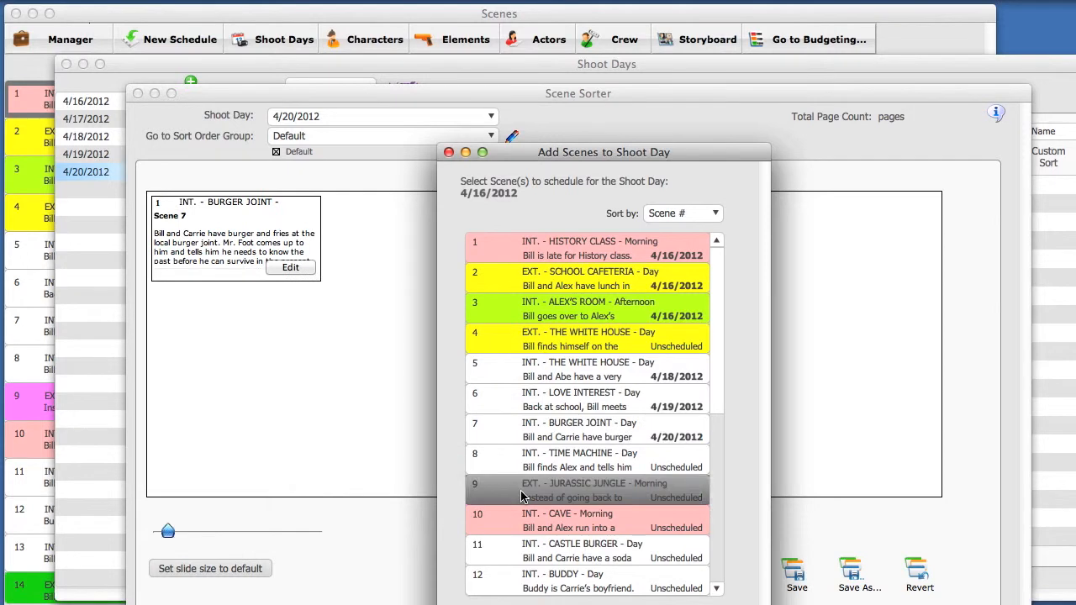
{"action": "double_click", "coordinate": [520, 490]}
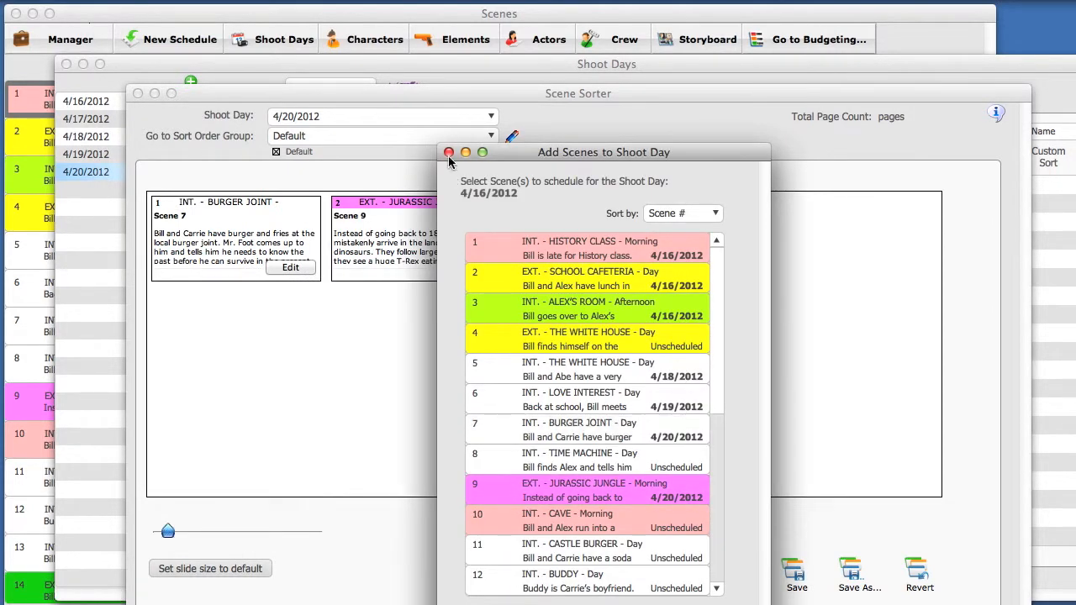
{"action": "double_click", "coordinate": [484, 525]}
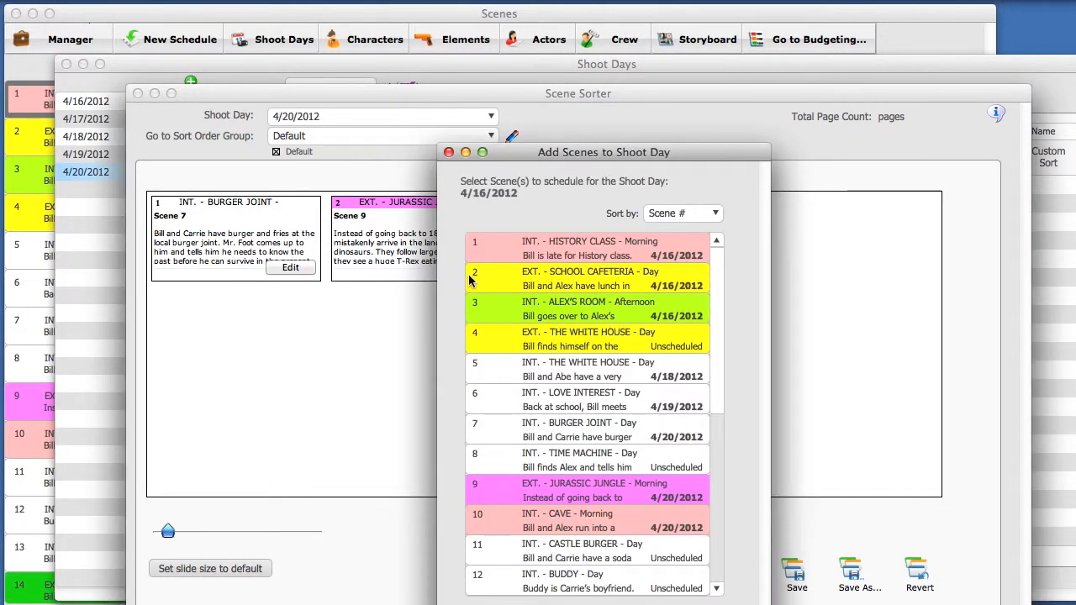
{"action": "left_click", "coordinate": [448, 153]}
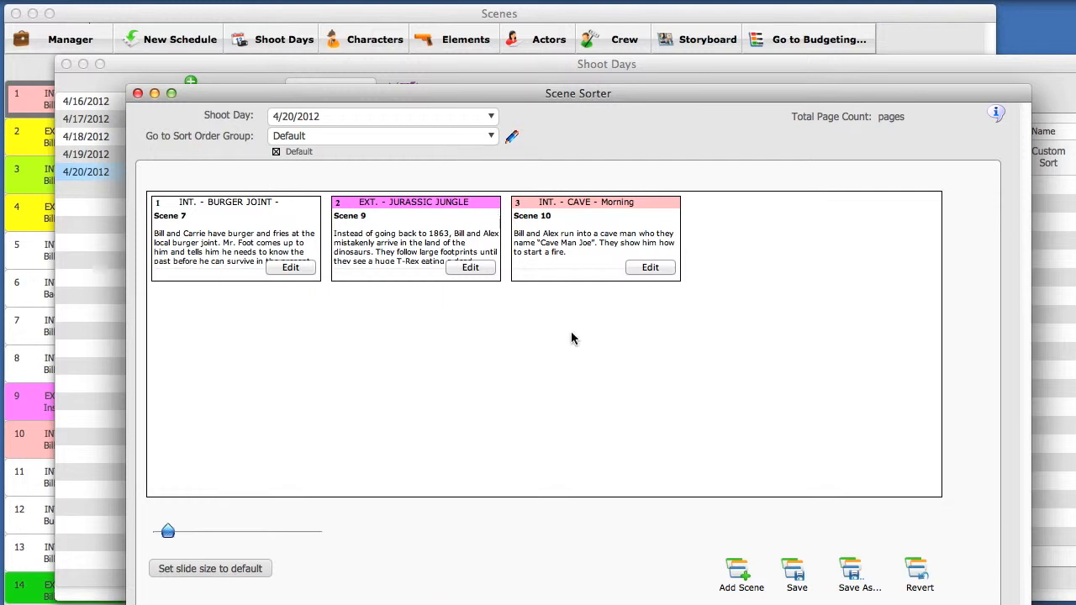
{"action": "left_click", "coordinate": [794, 571]}
- Close Scene Sorter and show 4/16/2012 with scheduled elements sorted by Category
{"action": "left_click", "coordinate": [138, 94]}
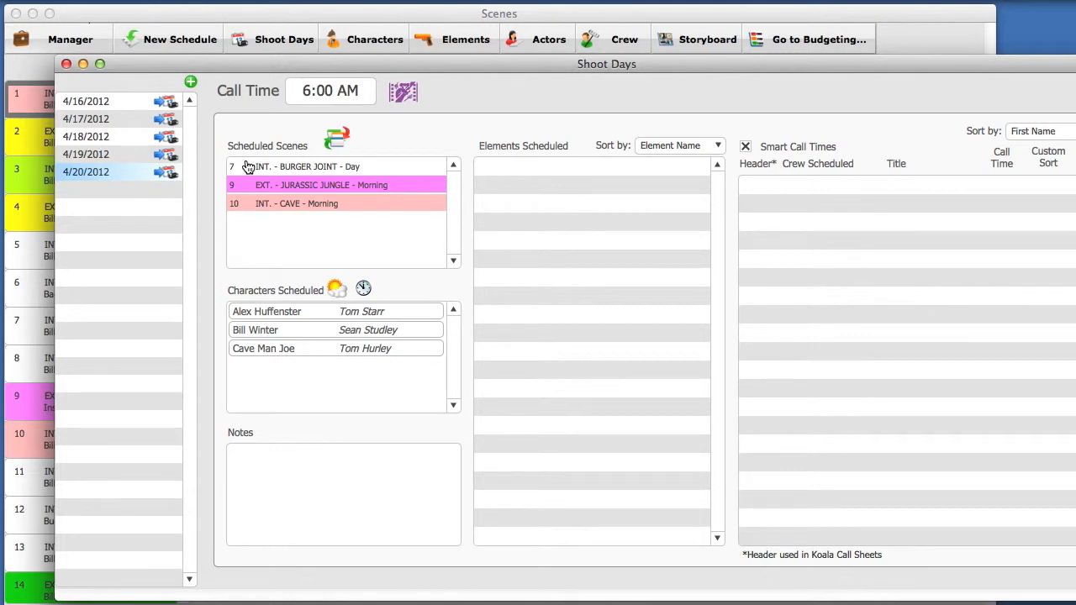
{"action": "left_click", "coordinate": [128, 101]}
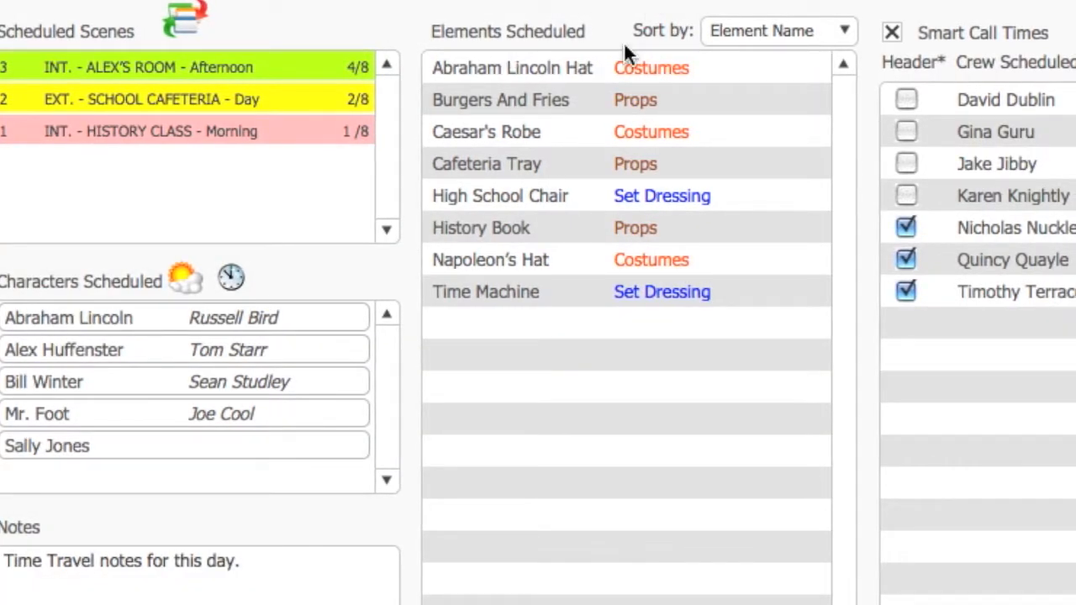
{"action": "left_click", "coordinate": [736, 31]}
{"action": "left_click", "coordinate": [735, 65]}
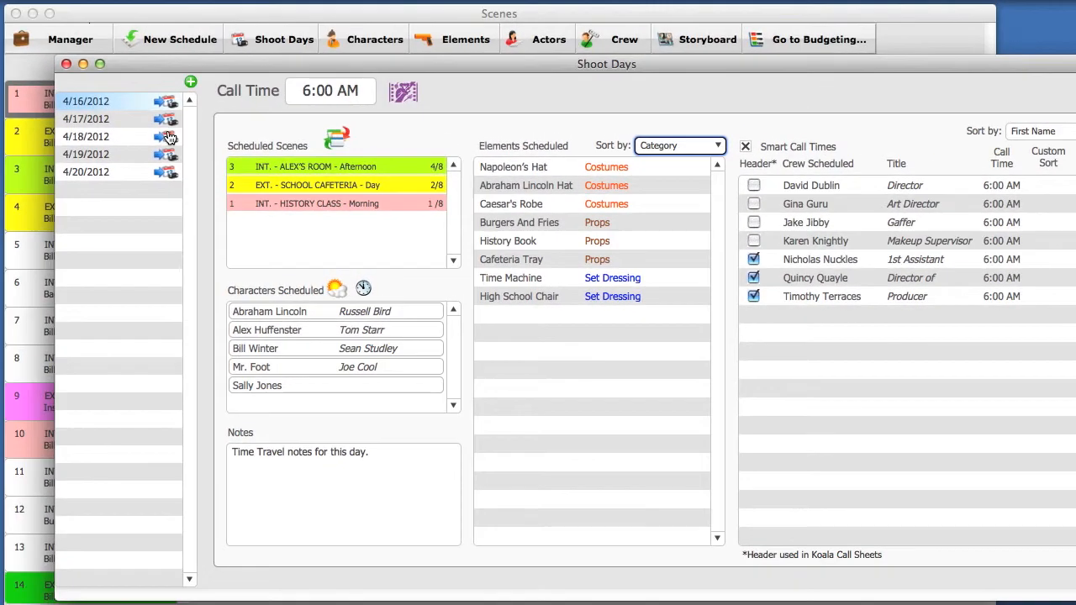
{"action": "left_click_drag", "start_coordinate": [203, 52], "coordinate": [481, 500]}
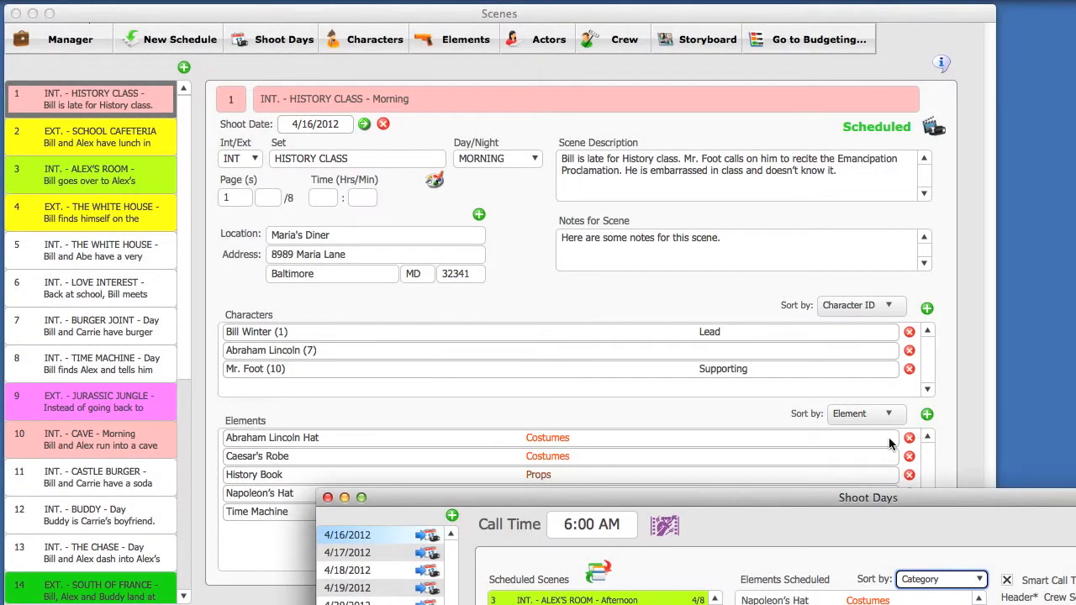
{"action": "left_click_drag", "start_coordinate": [837, 498], "coordinate": [562, 49]}
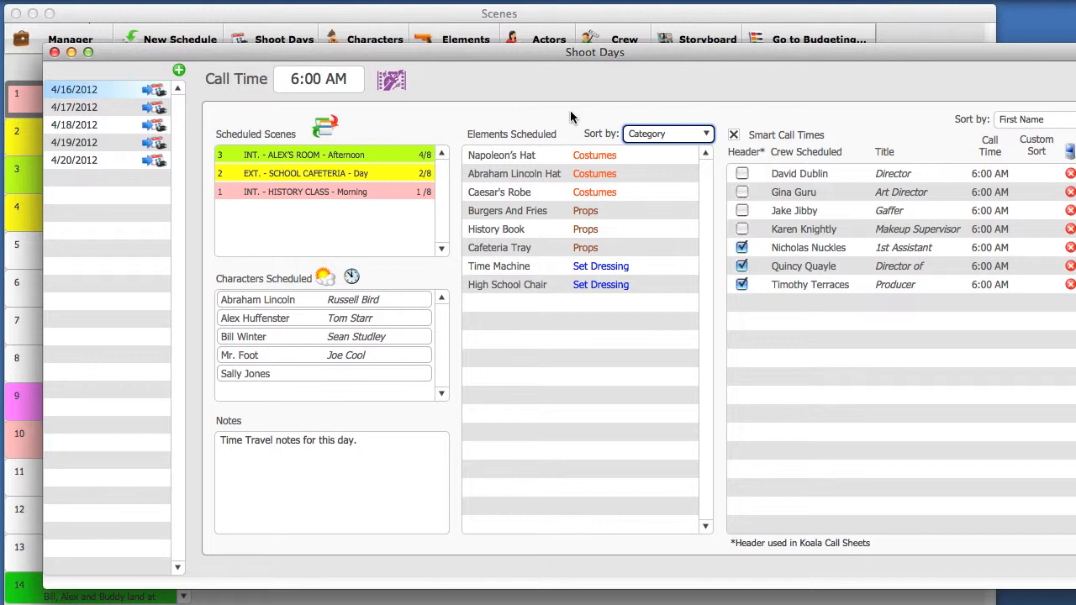
{"action": "left_click", "coordinate": [300, 440]}
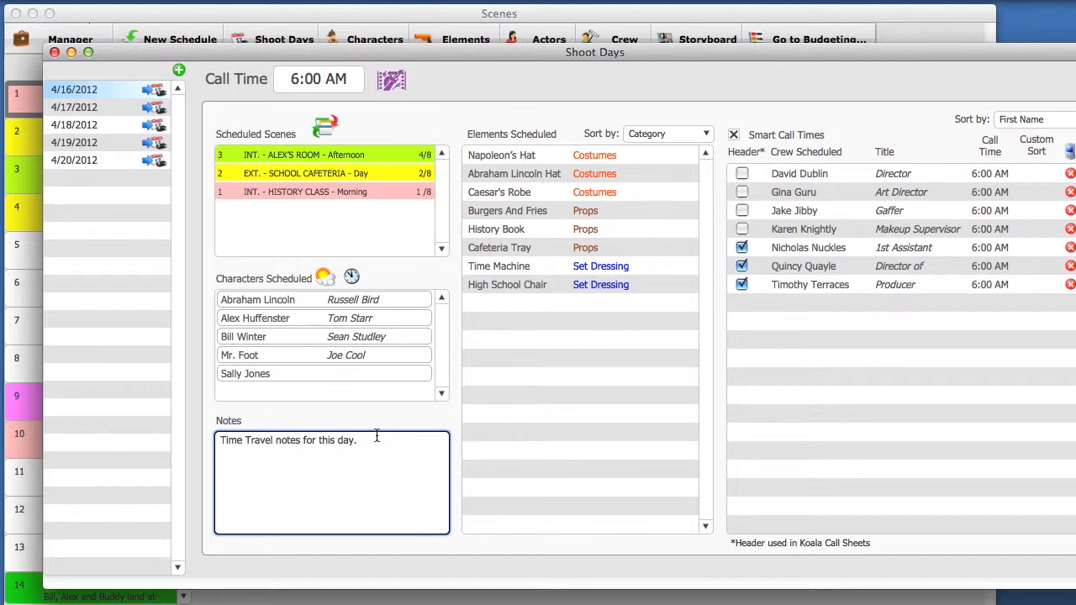
{"action": "left_click_drag", "start_coordinate": [943, 51], "coordinate": [832, 15]}
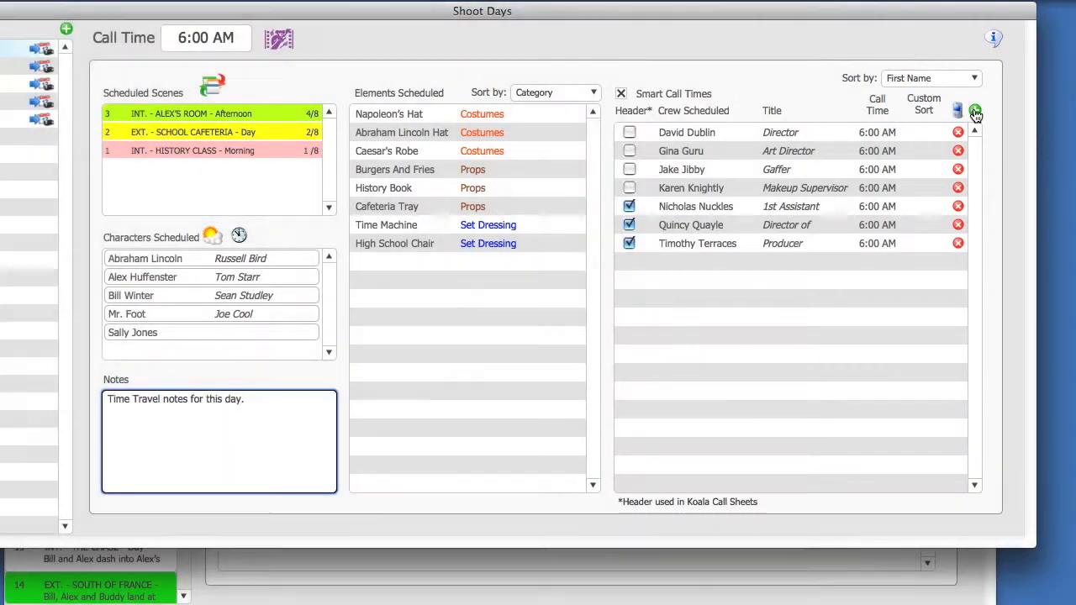
- Create a new crew member with first and last name and the job title Accountant
{"action": "left_click", "coordinate": [975, 112]}
{"action": "left_click_drag", "start_coordinate": [746, 210], "coordinate": [828, 198]}
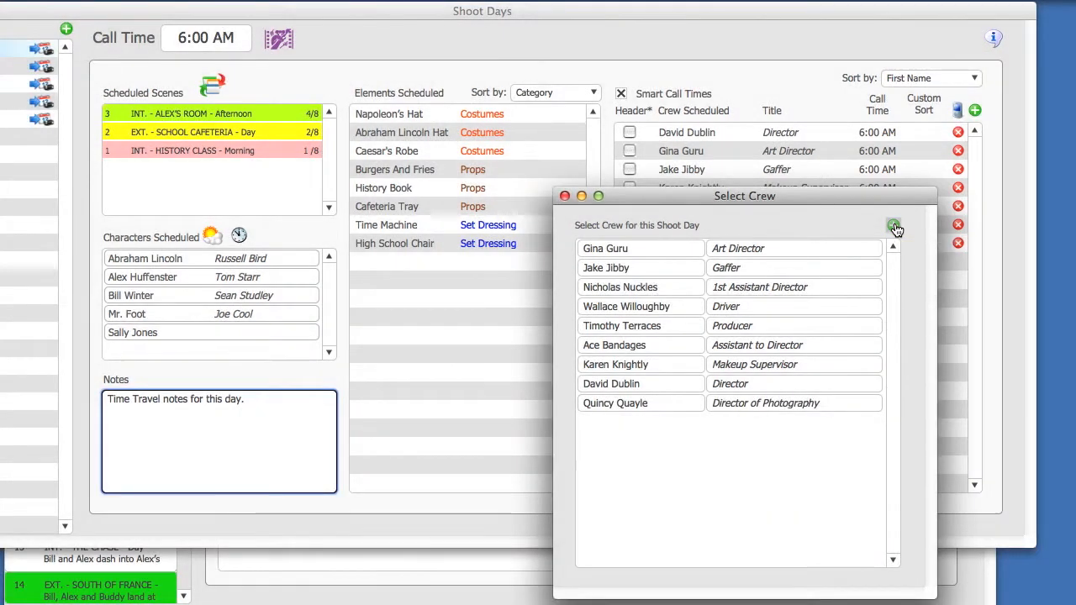
{"action": "left_click", "coordinate": [894, 225]}
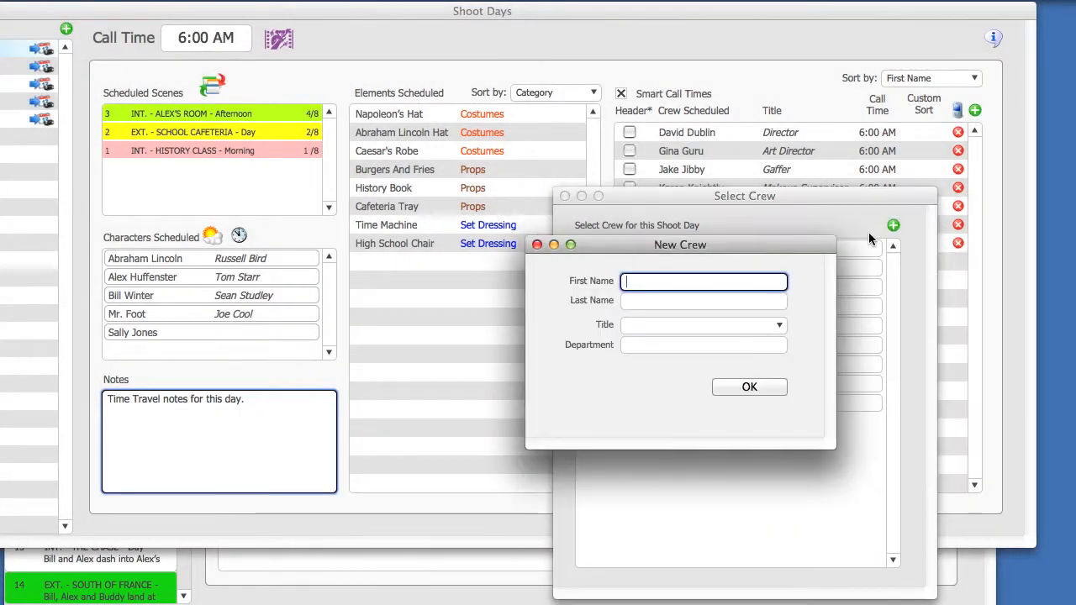
{"action": "type", "text": "HARRY"}
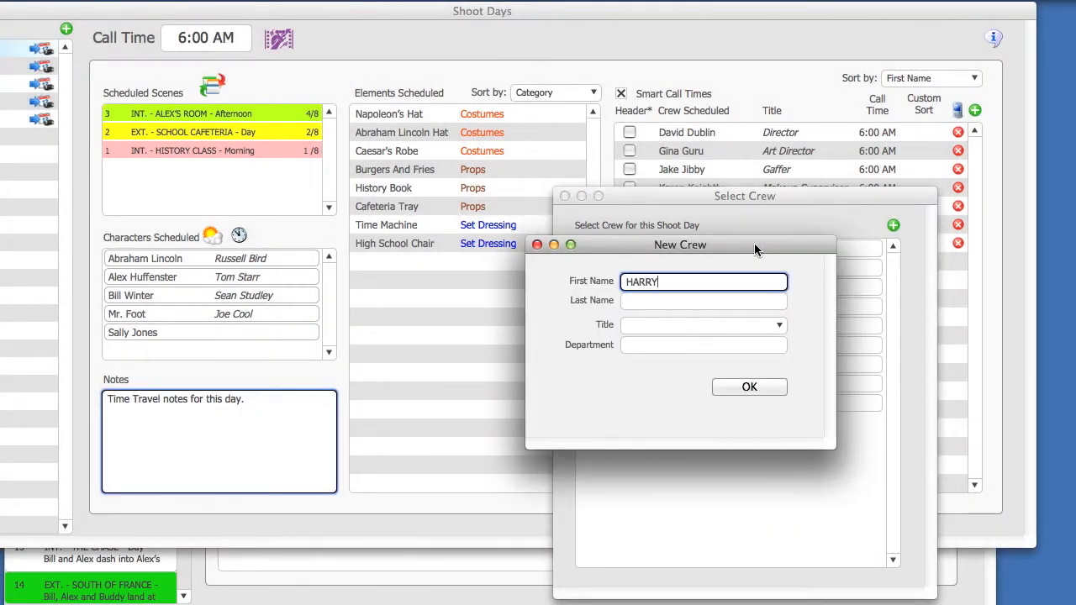
{"action": "key", "text": "BackSpace"}
{"action": "key", "text": "BackSpace"}
{"action": "key", "text": "BackSpace"}
{"action": "type", "text": "arry"}
{"action": "key", "text": "Tab"}
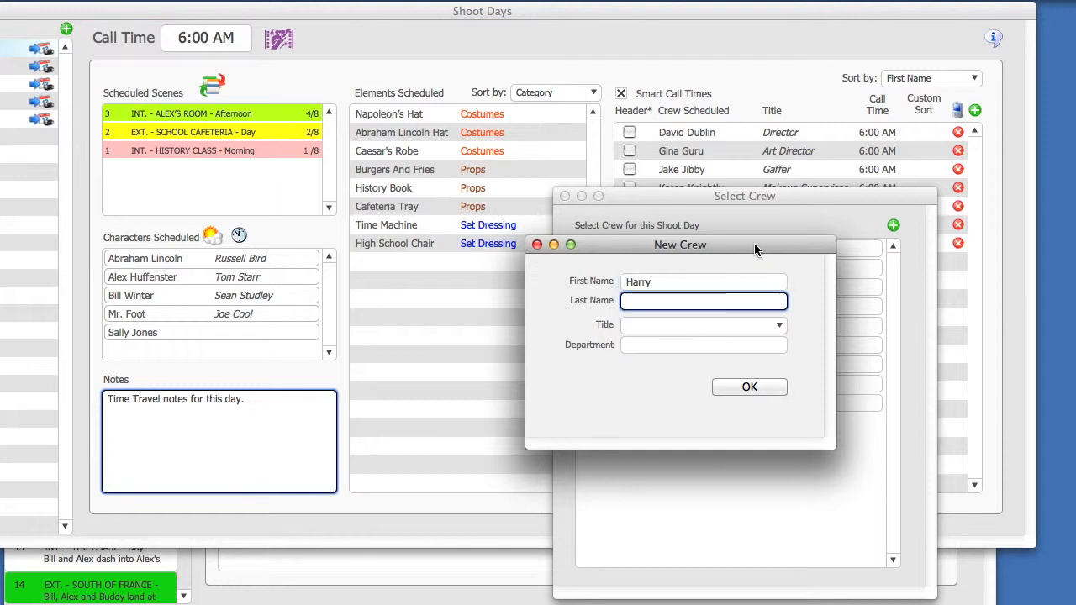
{"action": "type", "text": "Jones"}
{"action": "key", "text": "Tab"}
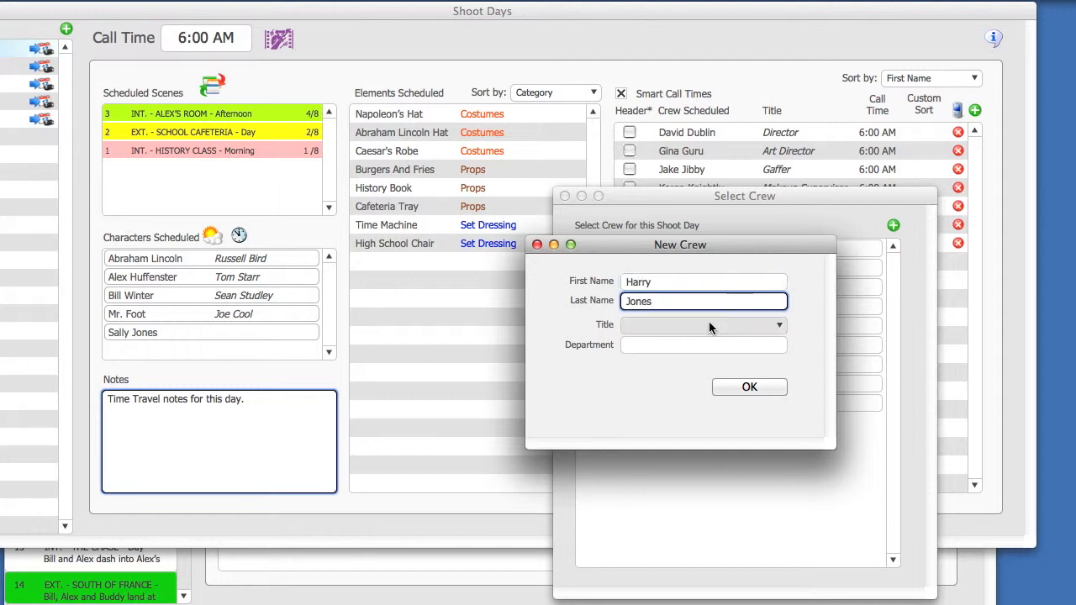
{"action": "left_click", "coordinate": [708, 325]}
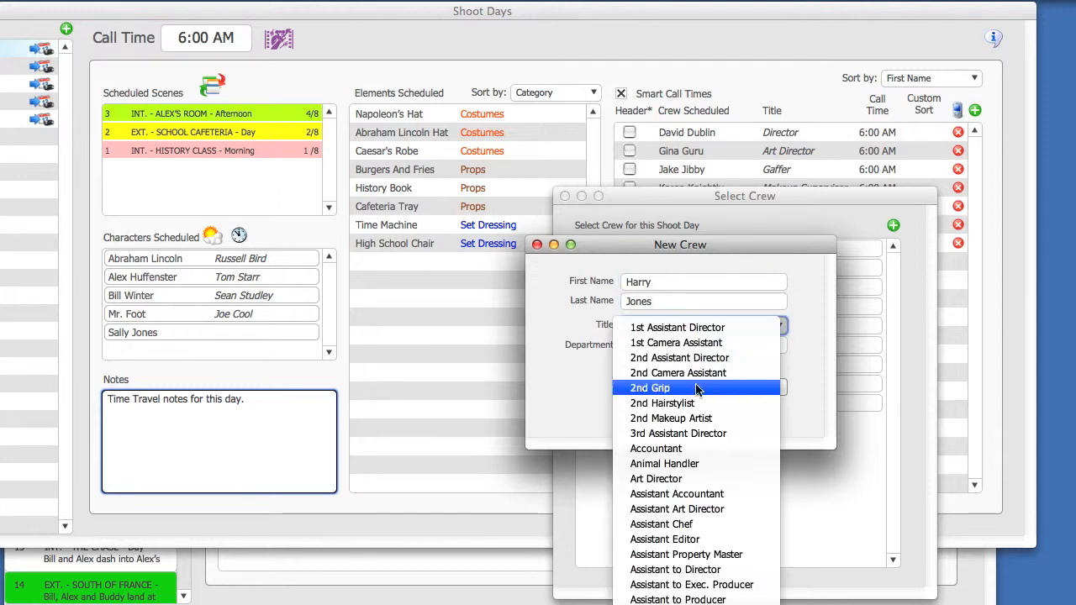
{"action": "left_click", "coordinate": [668, 449]}
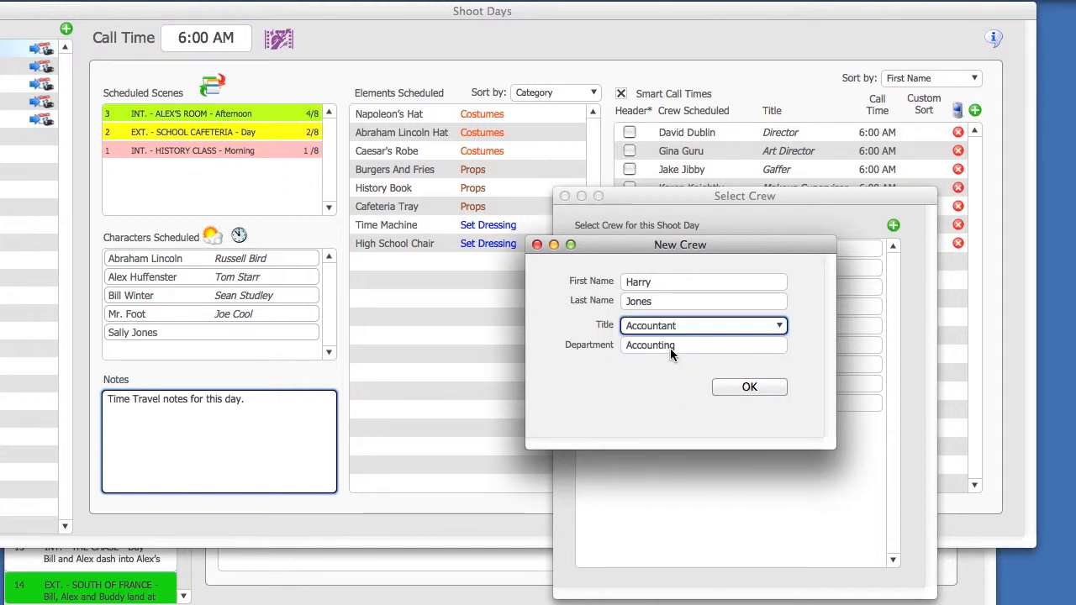
{"action": "left_click", "coordinate": [747, 387]}
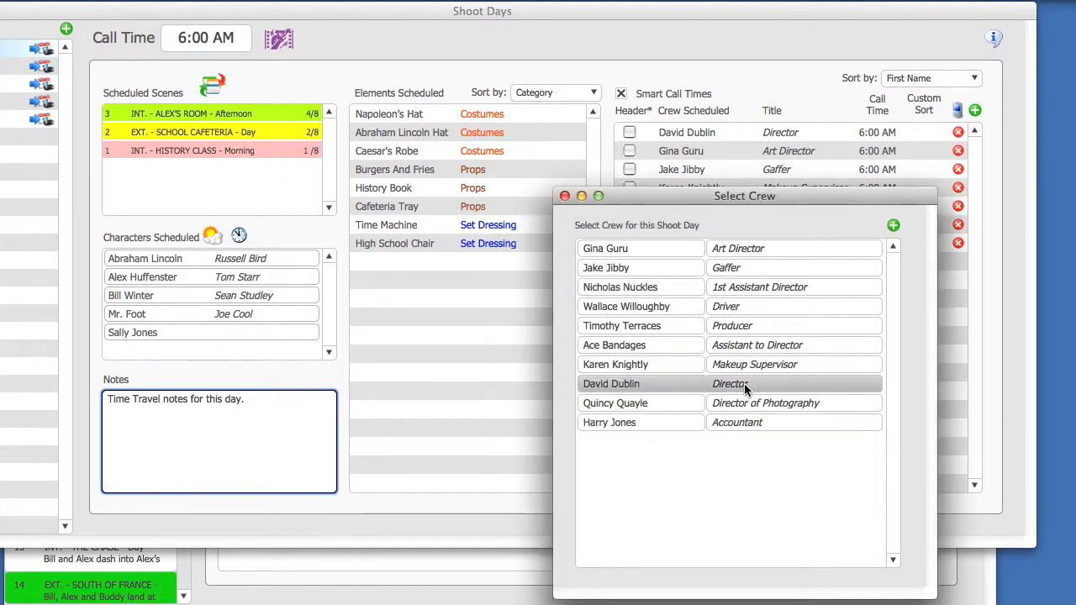
- Add the new Accountant to the 4/16/2012 crew with a 7:30 AM call time
{"action": "double_click", "coordinate": [646, 422]}
{"action": "left_click_drag", "start_coordinate": [666, 198], "coordinate": [928, 189]}
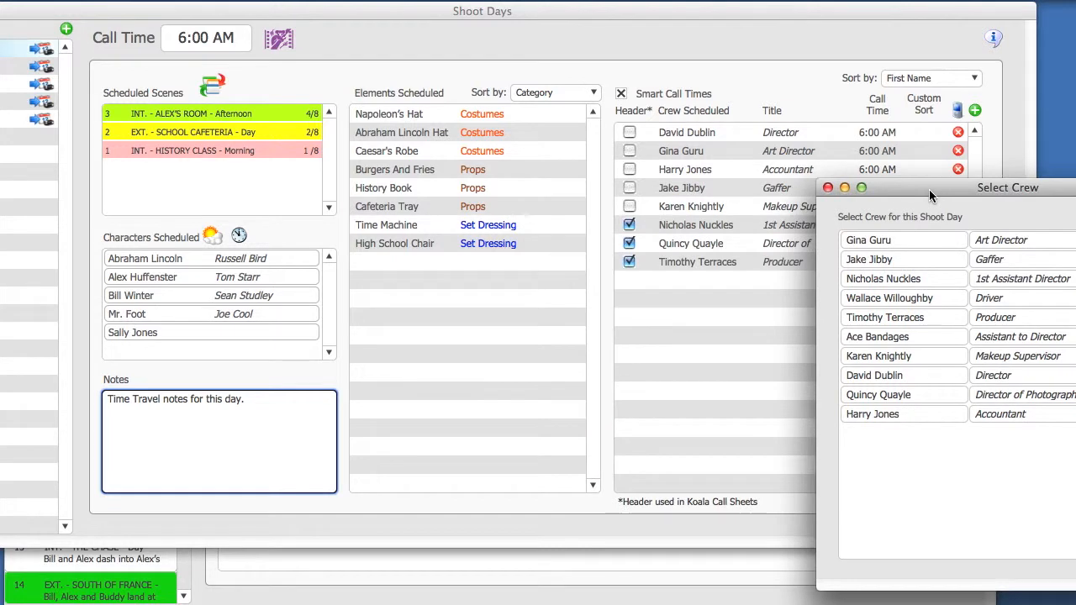
{"action": "left_click", "coordinate": [830, 188]}
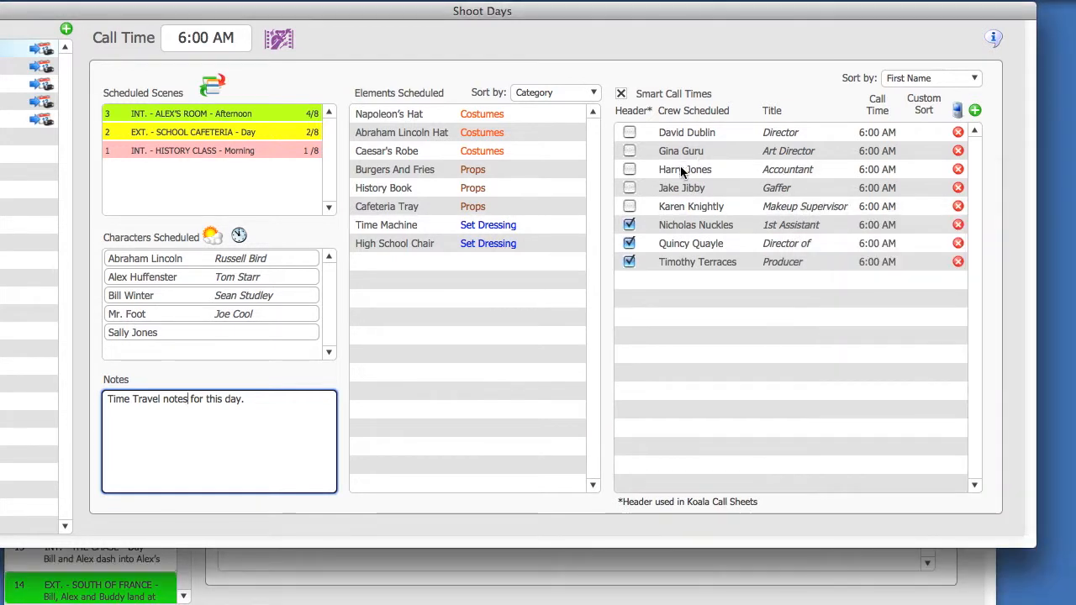
{"action": "left_click", "coordinate": [870, 170]}
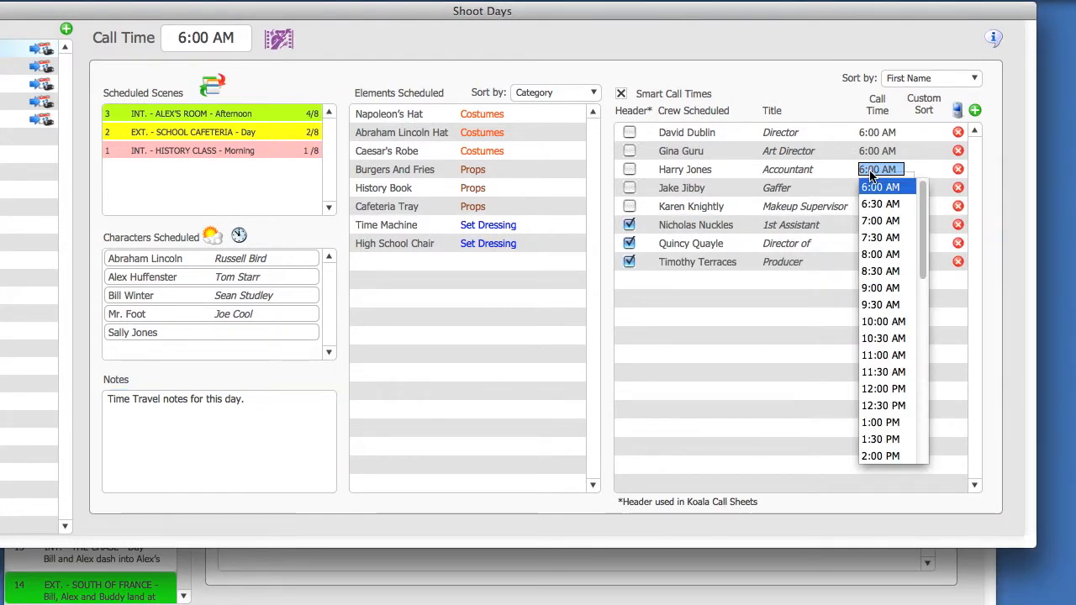
{"action": "left_click", "coordinate": [879, 238]}
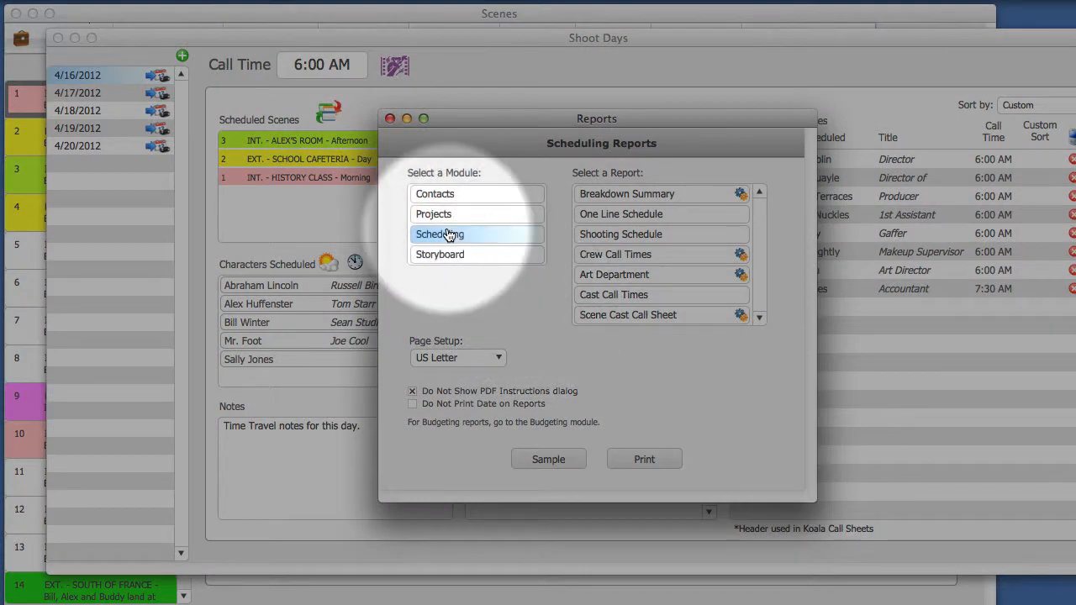
- Print the Scene Cast Call Sheet report with 4/16/2012 selected as the shoot day
{"action": "left_click", "coordinate": [626, 316]}
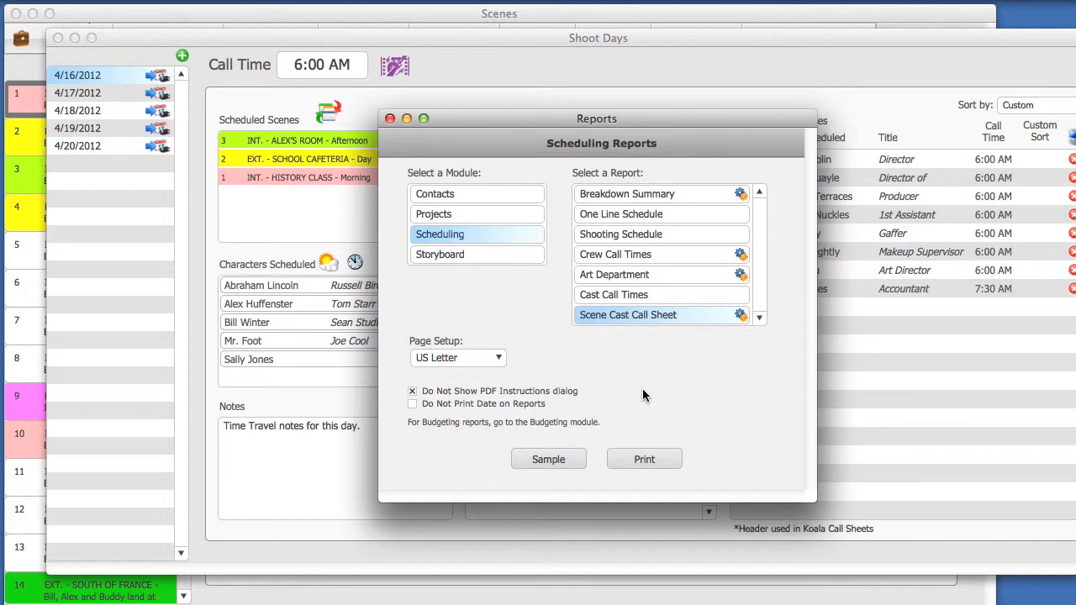
{"action": "left_click", "coordinate": [644, 459]}
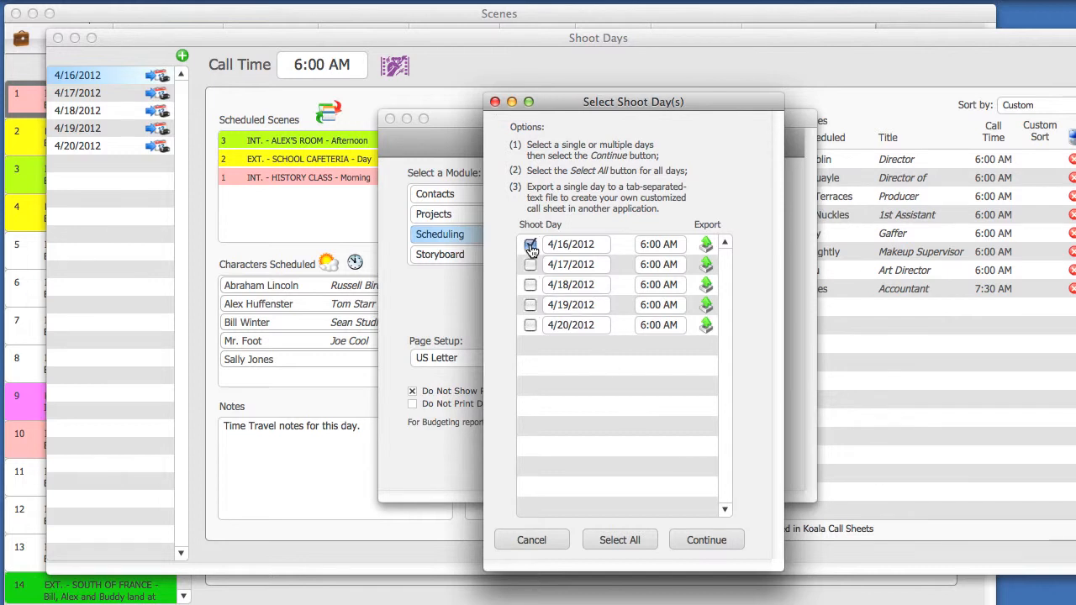
{"action": "left_click", "coordinate": [705, 539]}
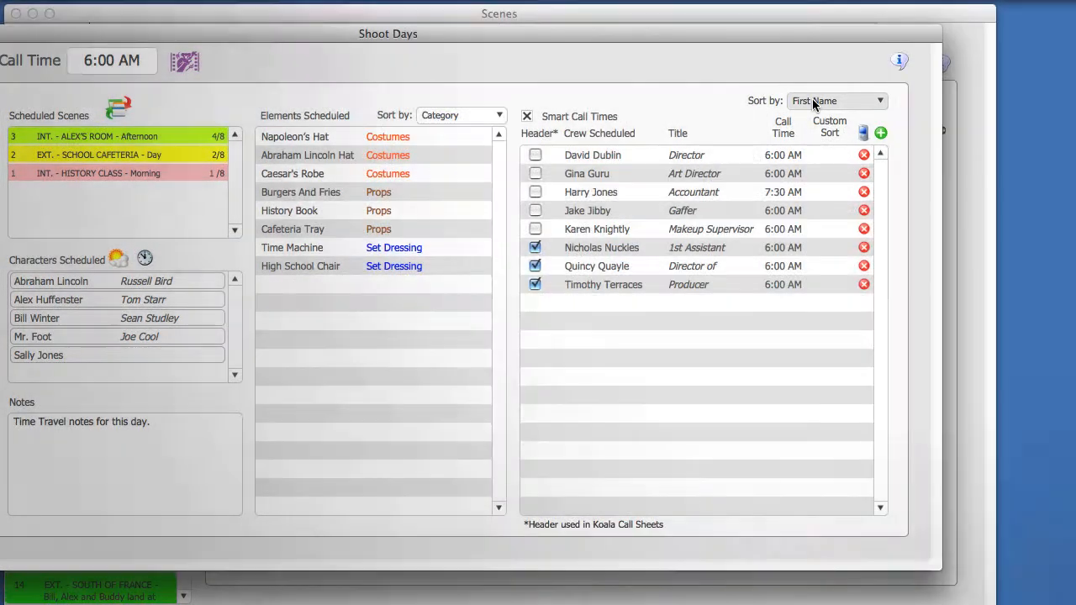
- Sort the 4/16/2012 scheduled crew list by Last Name
{"action": "left_click", "coordinate": [811, 98]}
{"action": "left_click", "coordinate": [814, 118]}
{"action": "left_click", "coordinate": [812, 102]}
{"action": "left_click", "coordinate": [792, 117]}
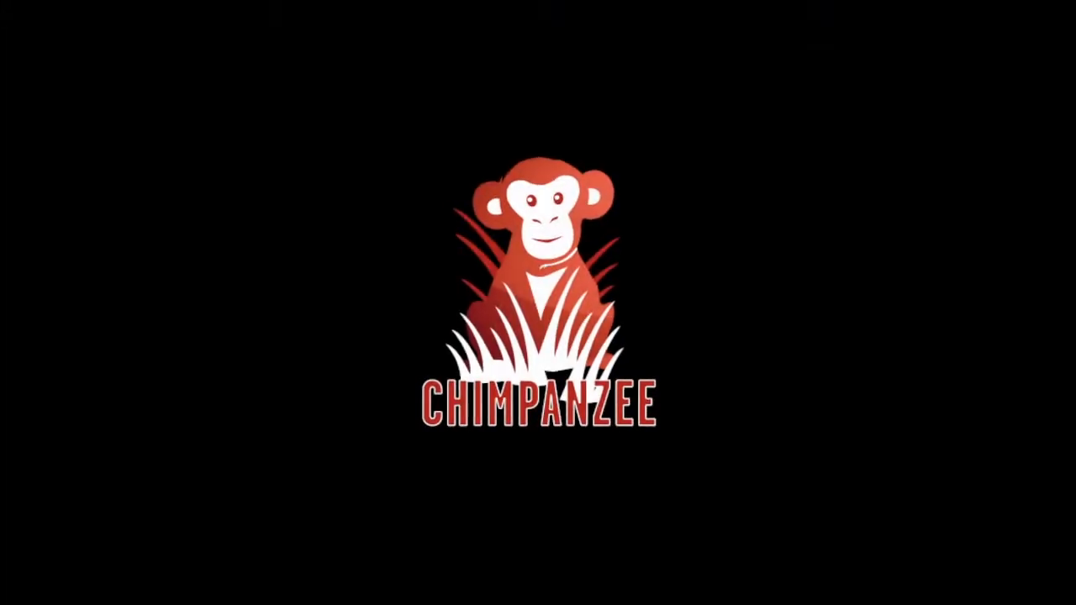